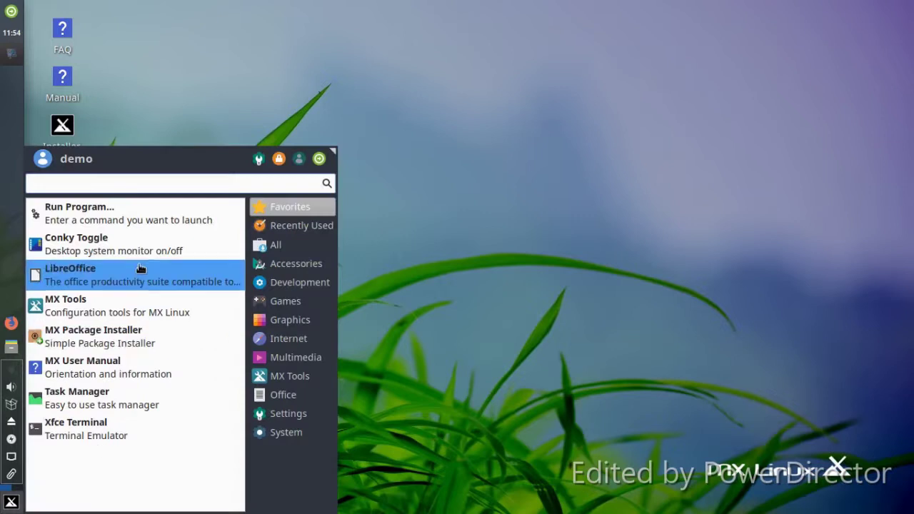
Step: Turn on the Conky desktop system monitor
left_click(139, 250)
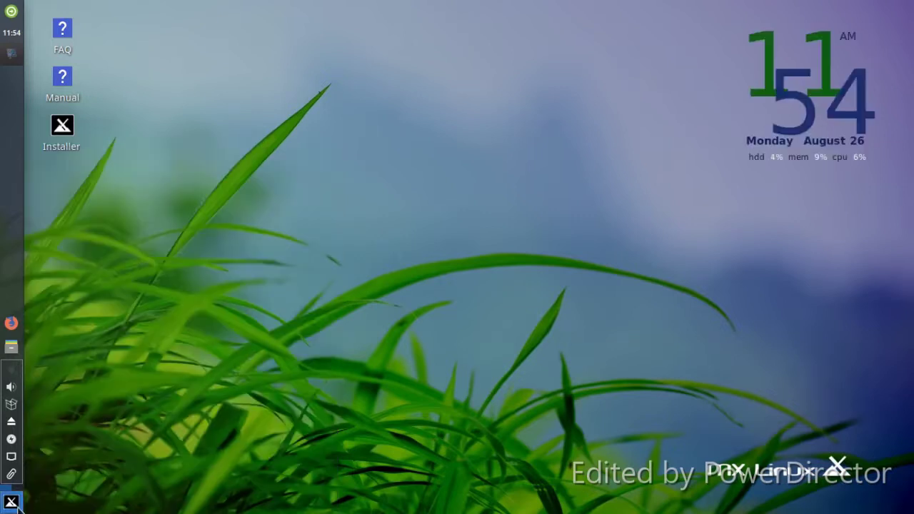
Step: View the running processes in Task Manager, moving its window toward the middle of the desktop, and close it
left_click(11, 503)
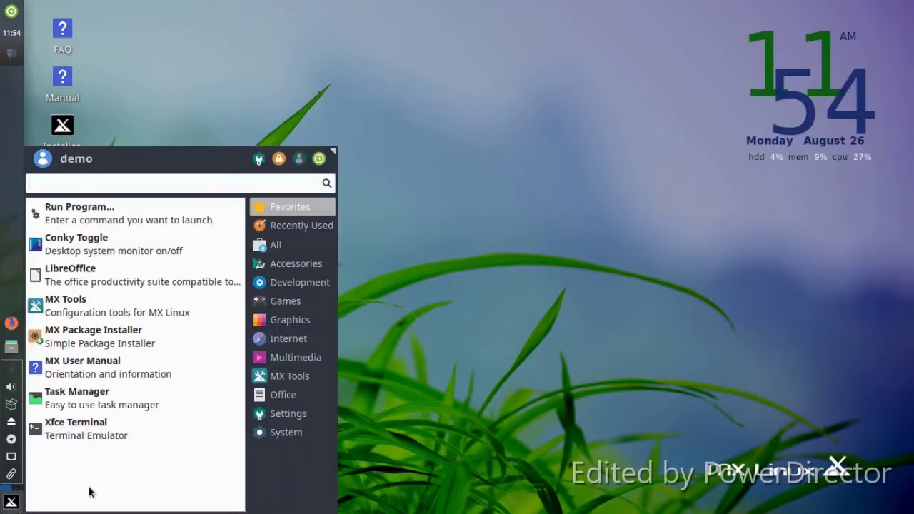
left_click(118, 405)
left_click_drag(425, 10, 519, 75)
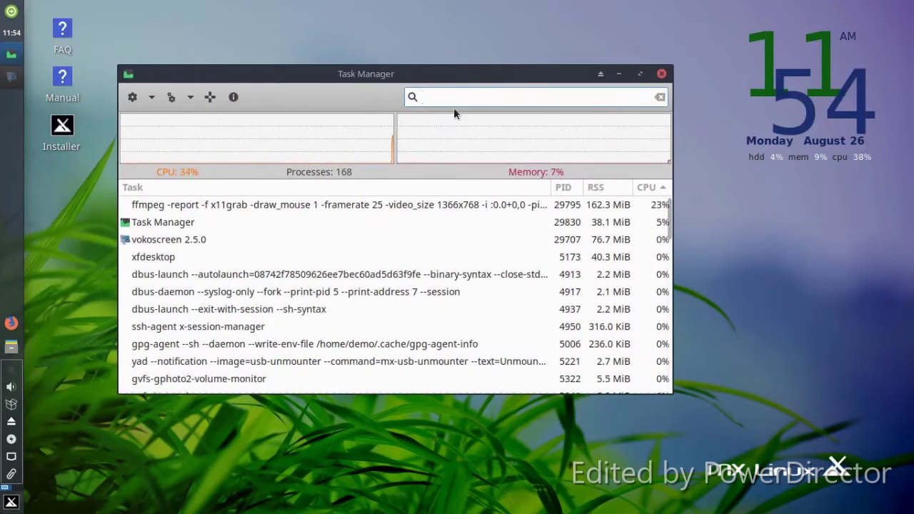
left_click(661, 75)
Step: Open an Xfce Terminal window in the middle of the desktop and run the commands isr and help
left_click(11, 502)
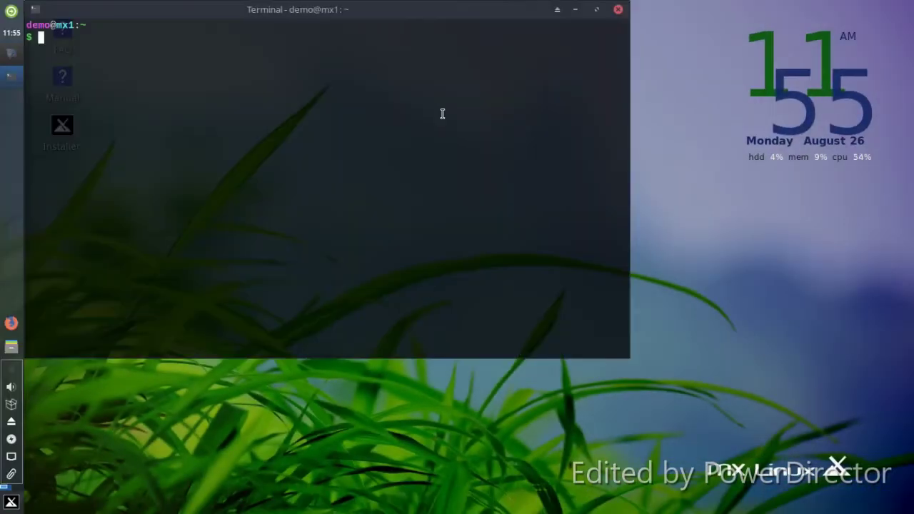
left_click_drag(508, 17, 581, 154)
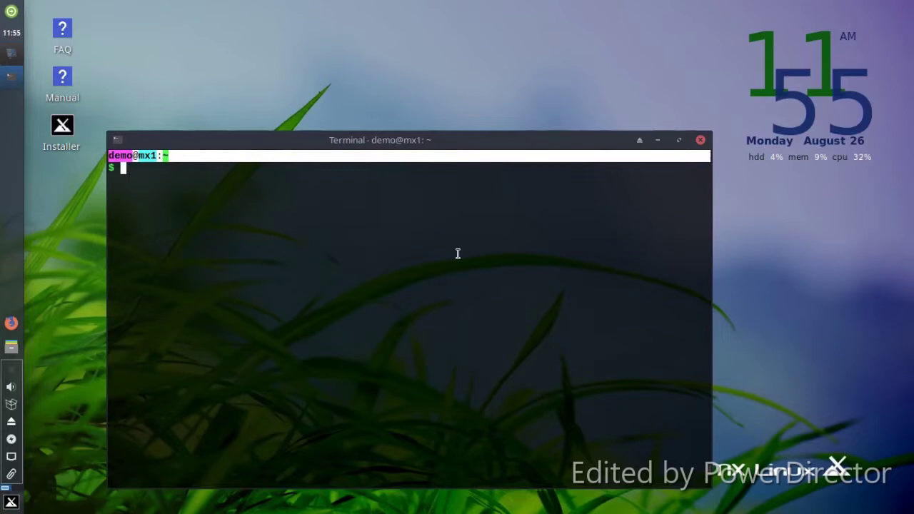
type("isr")
key("Return")
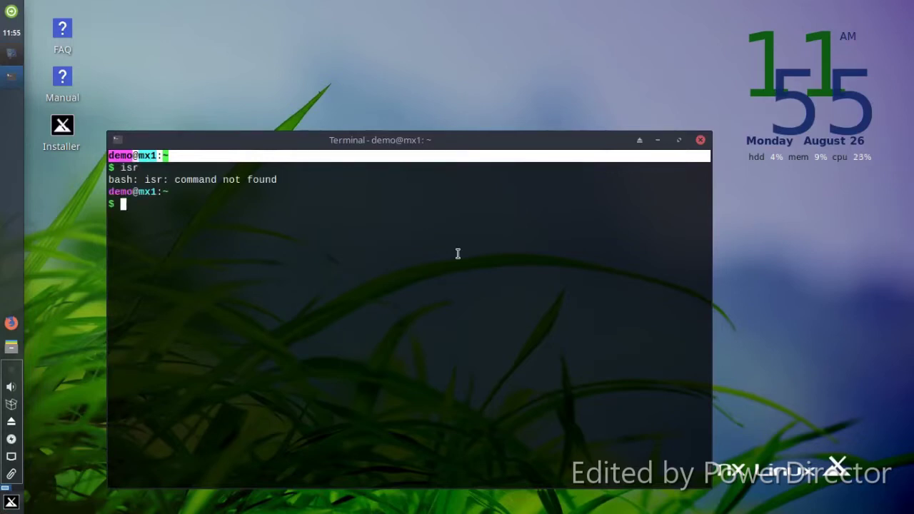
type("help")
key("Return")
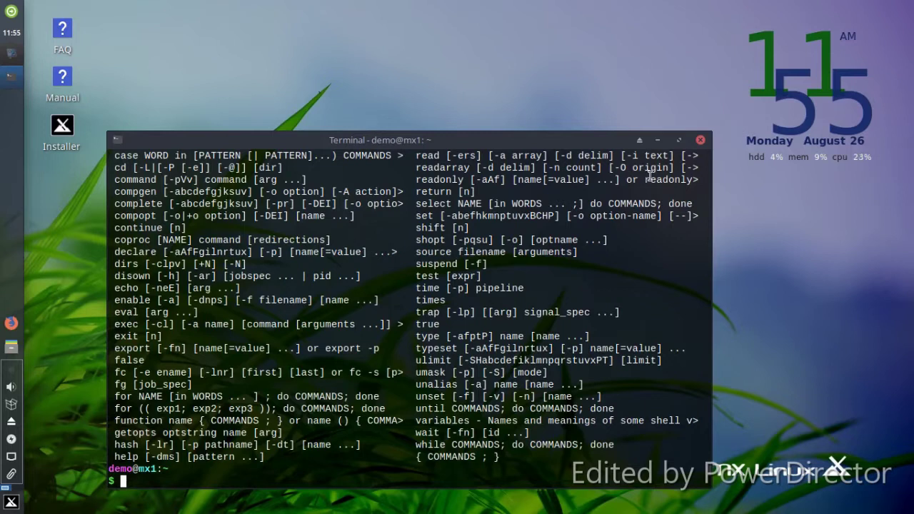
Step: Run the times and true commands in the terminal, and close it
type("times")
key("Return")
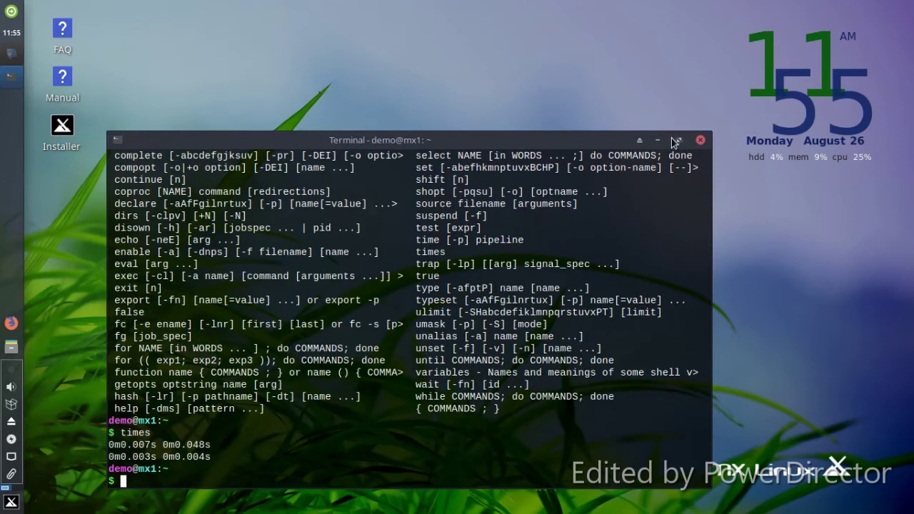
type("true")
key("Return")
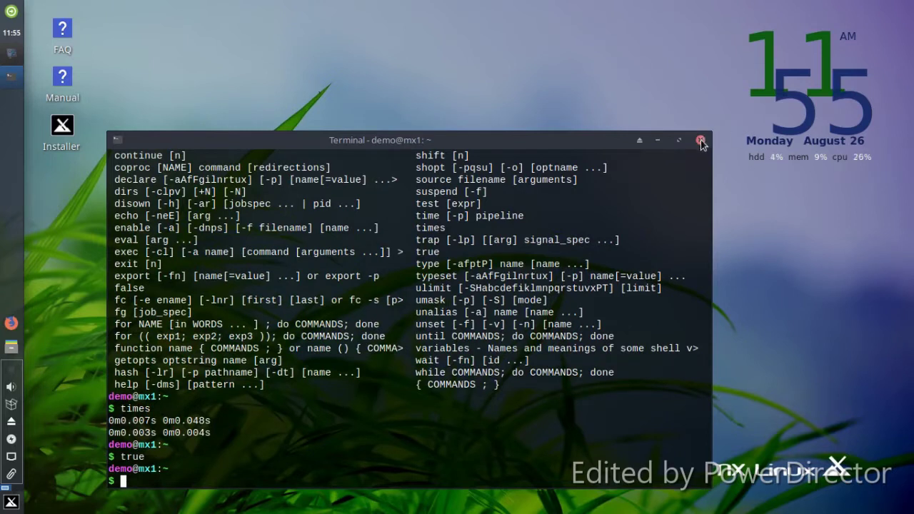
left_click(701, 140)
Step: Open MX Package Installer, authenticating with the root password
left_click(11, 502)
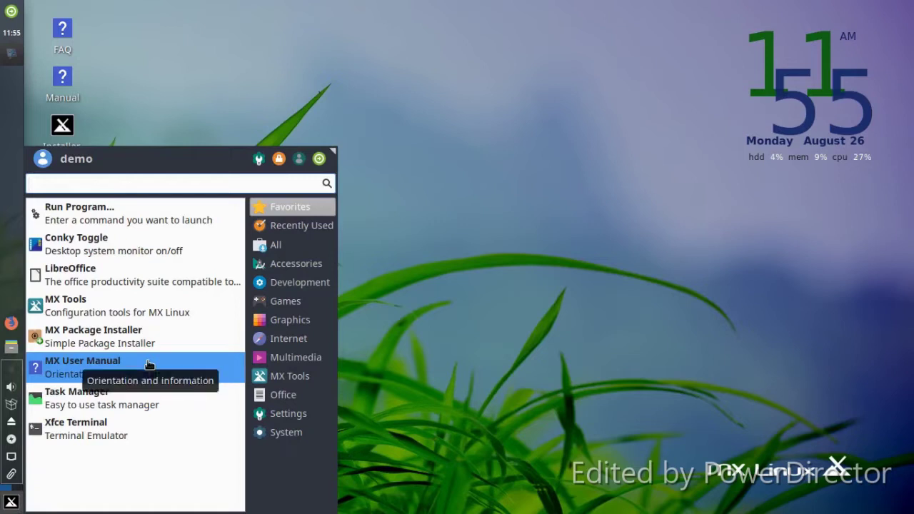
left_click(150, 330)
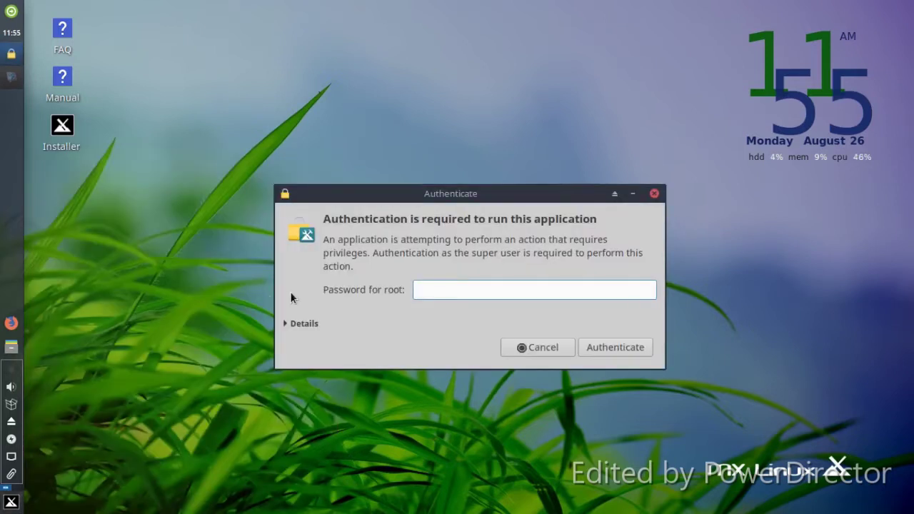
key("Return")
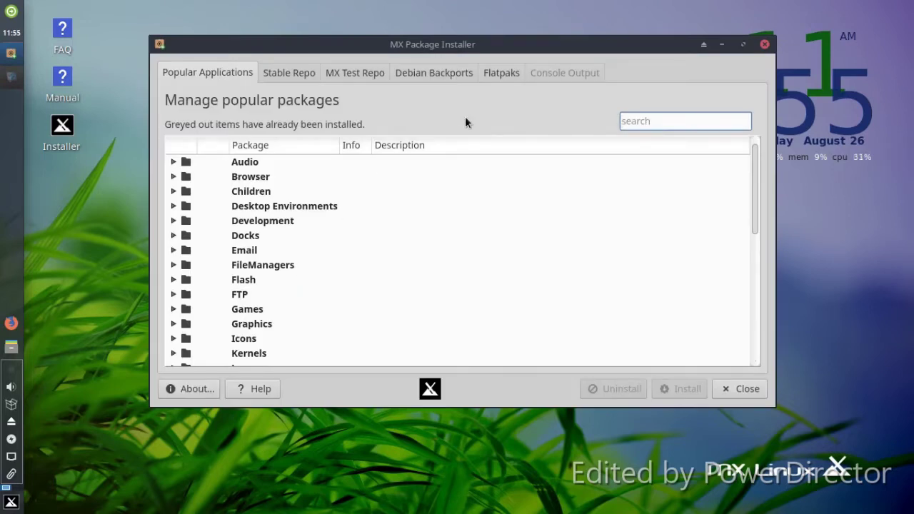
Step: Look through the popular application categories and expand Themes to examine the packages it offers
scroll(445, 215, "down", 6)
scroll(398, 278, "down", 1)
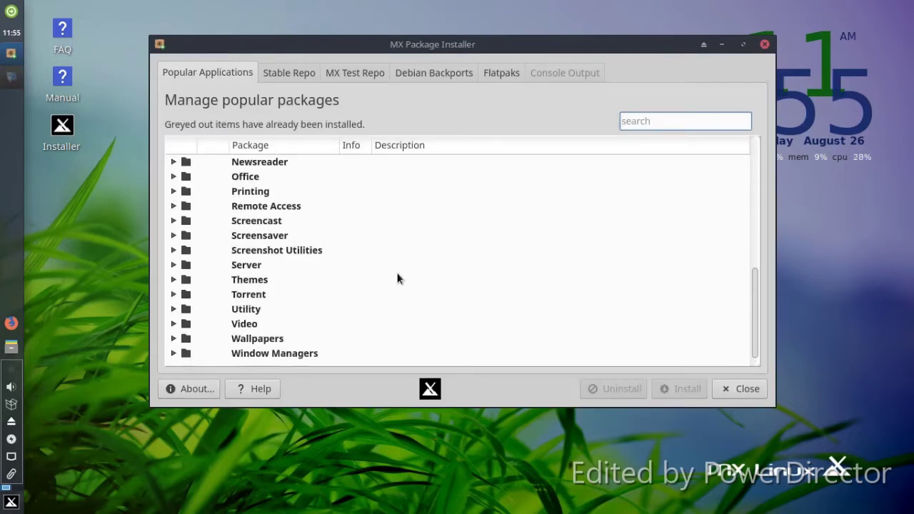
left_click(257, 281)
scroll(430, 296, "down", 2)
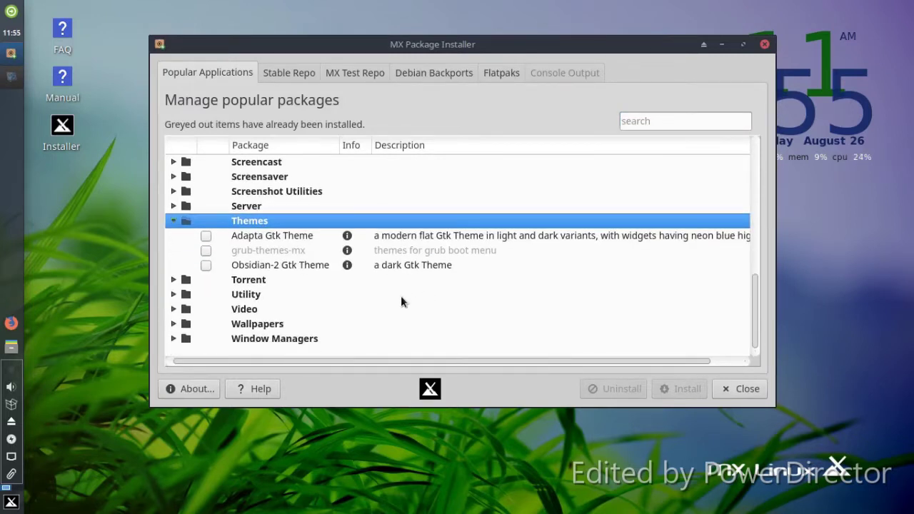
scroll(401, 295, "up", 1)
Step: Look at the Stable Repo, MX Test Repo and Debian Backports package lists, cancel the package download, and close the installer
left_click(276, 74)
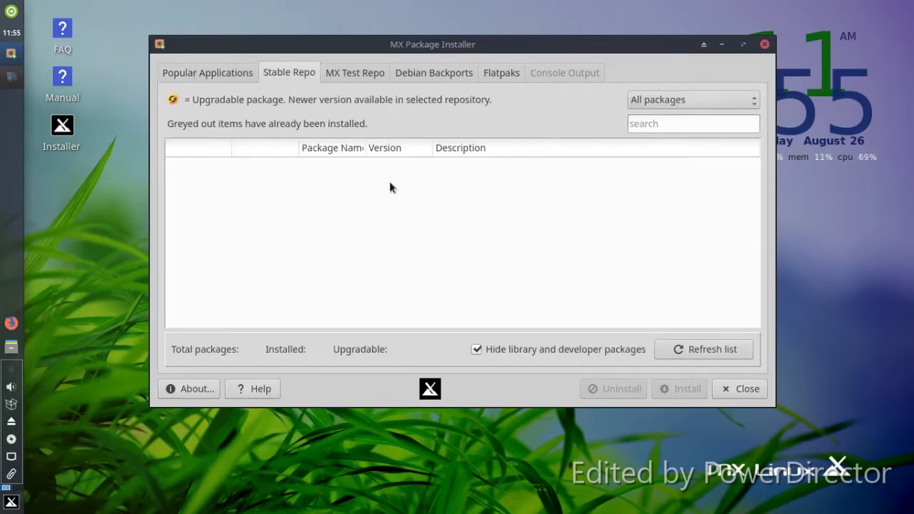
left_click(376, 74)
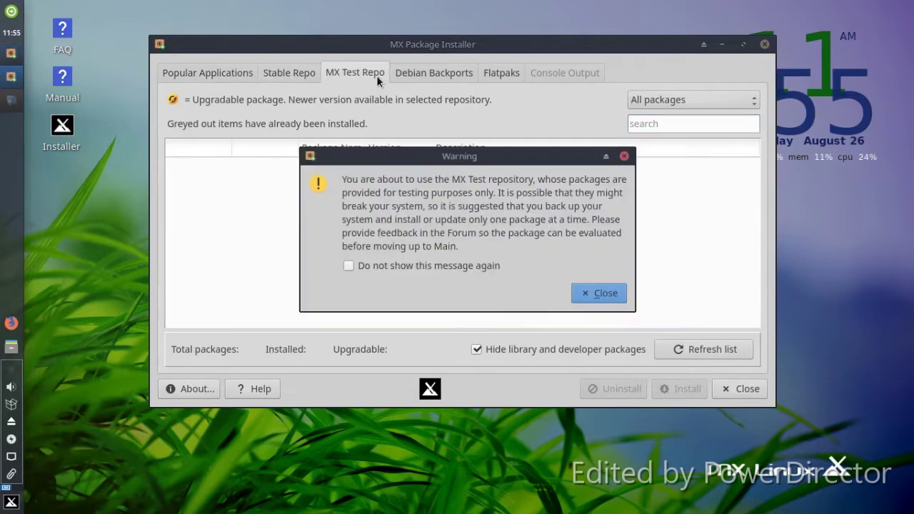
left_click(608, 293)
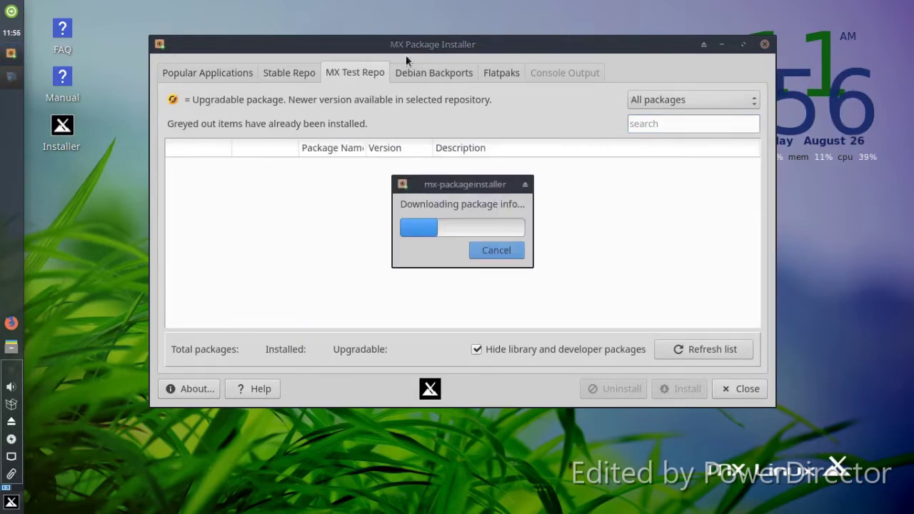
left_click(410, 74)
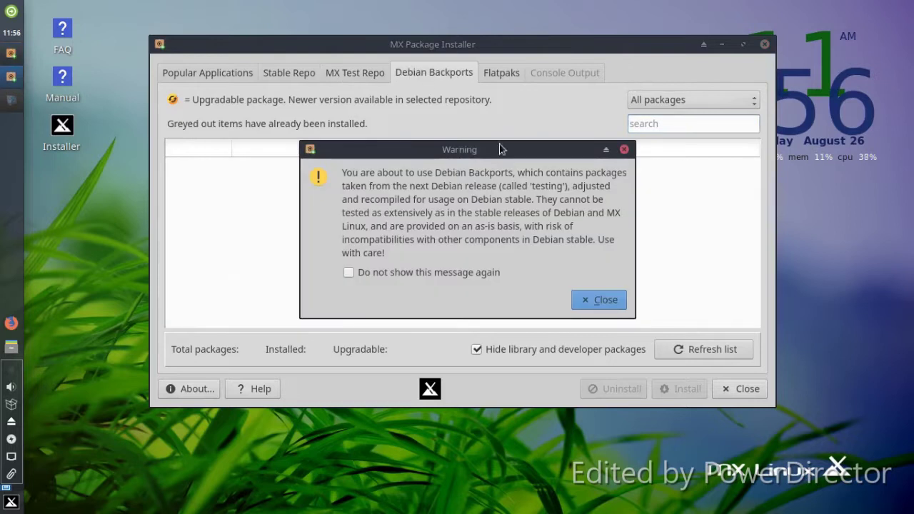
left_click(604, 301)
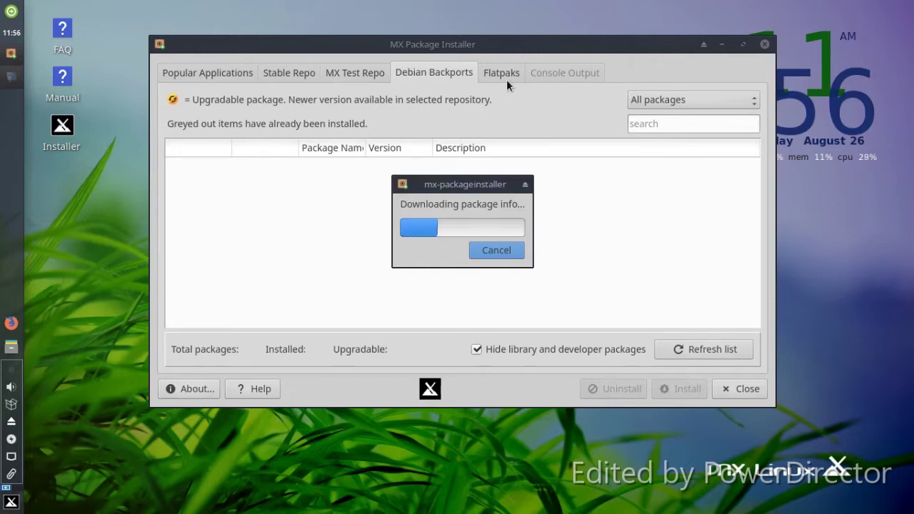
left_click(499, 251)
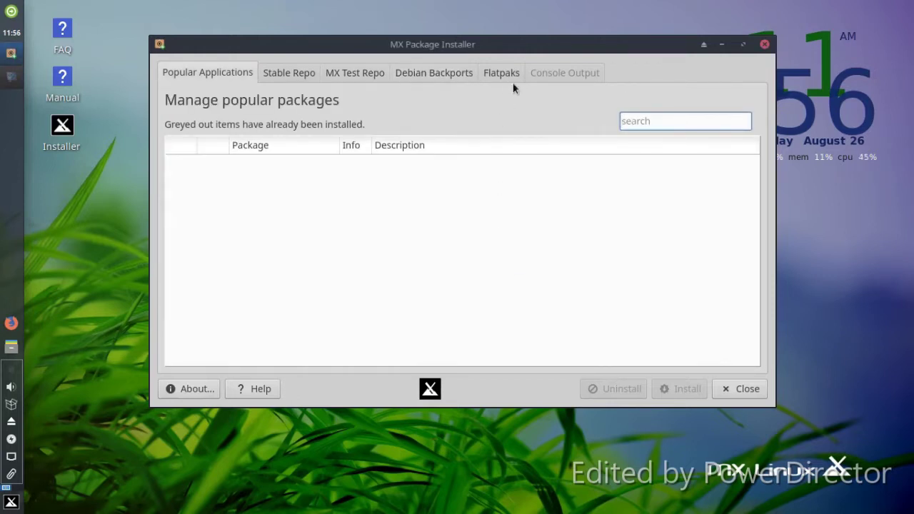
left_click(765, 43)
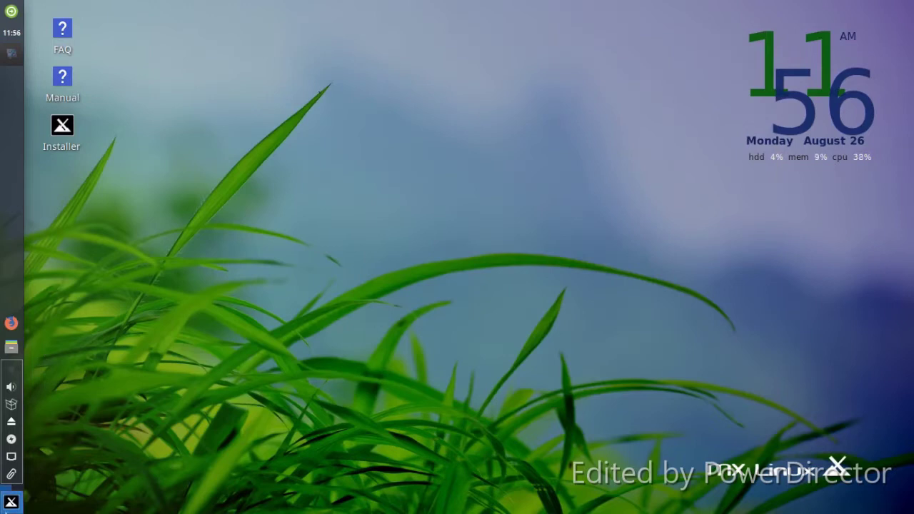
Step: Open the Appearance settings from the desktop's settings manager
left_click(11, 502)
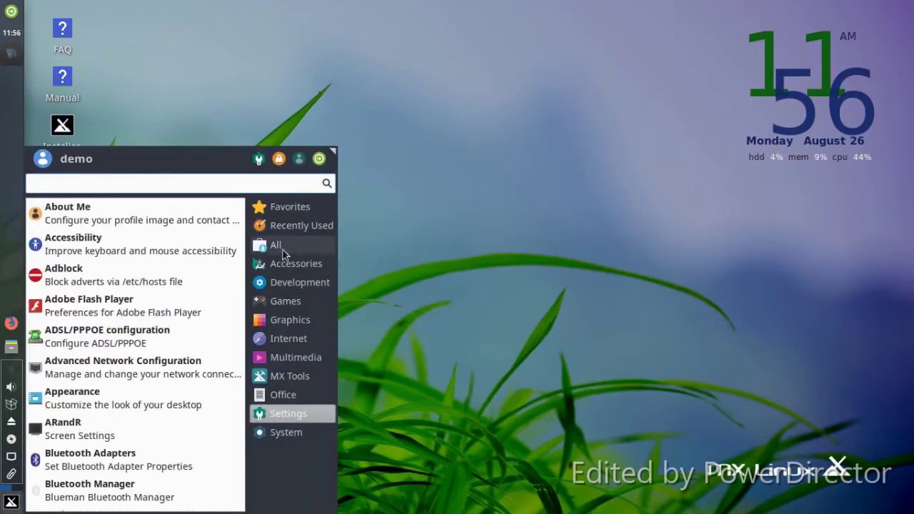
left_click(258, 158)
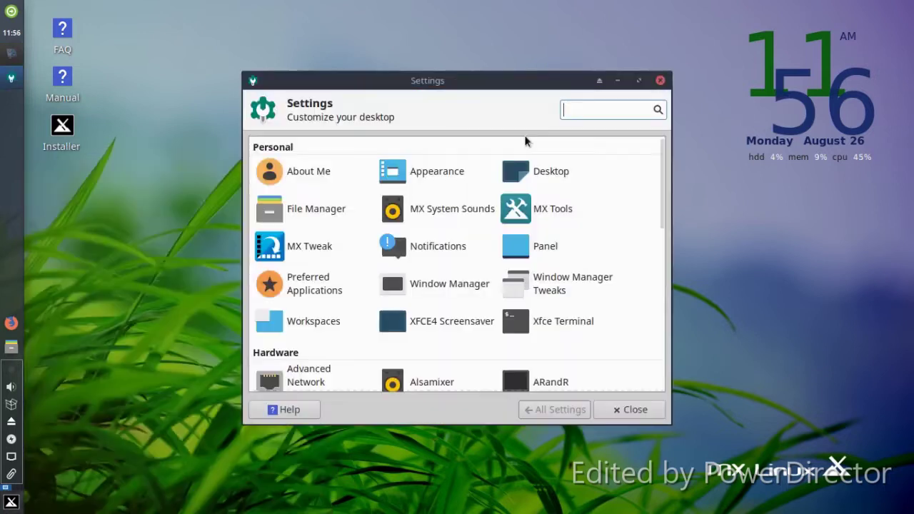
left_click(411, 172)
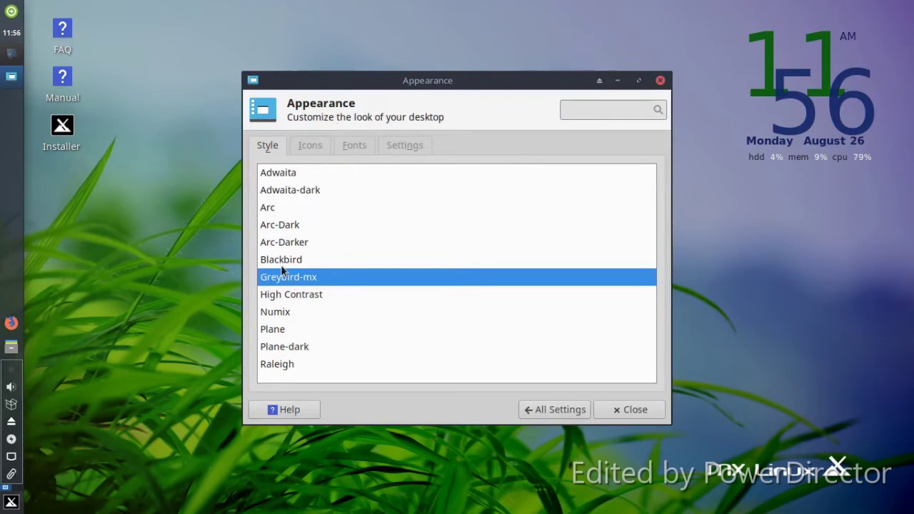
Step: Try the Blackbird desktop style and check how the applications menu looks with it
left_click(284, 259)
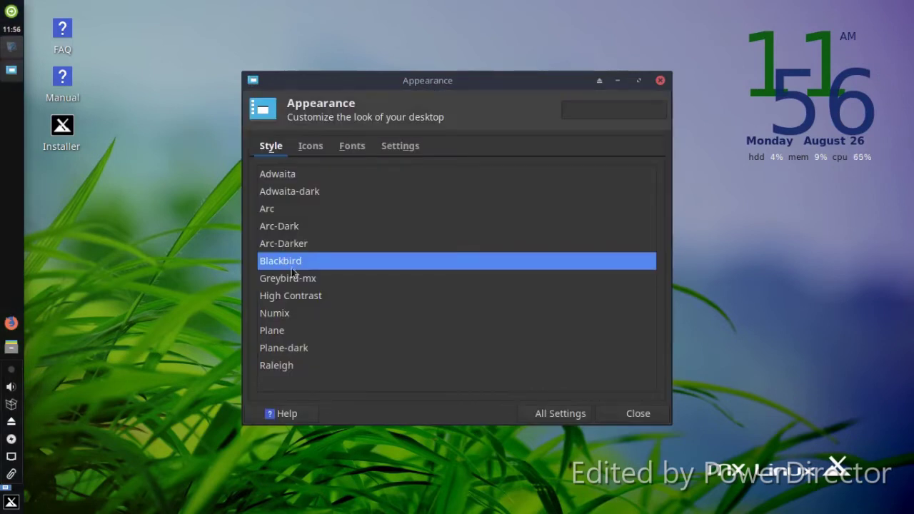
left_click(12, 502)
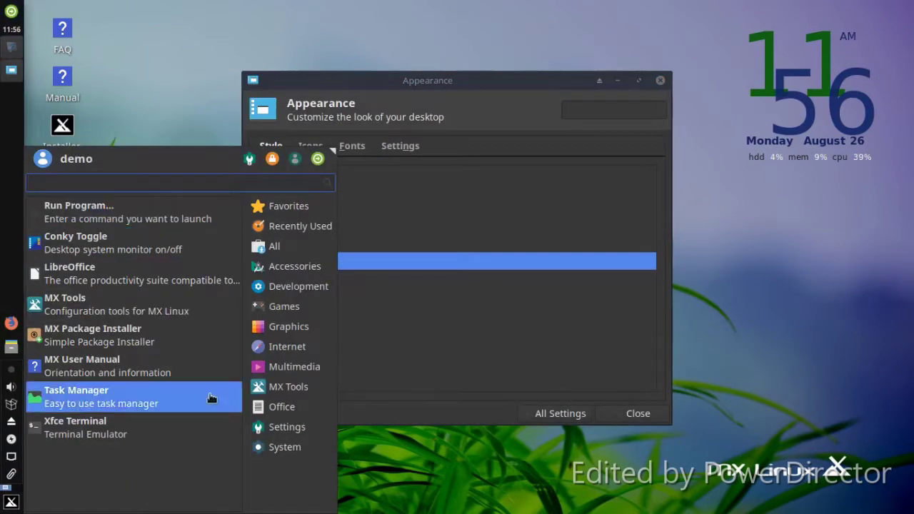
left_click(406, 509)
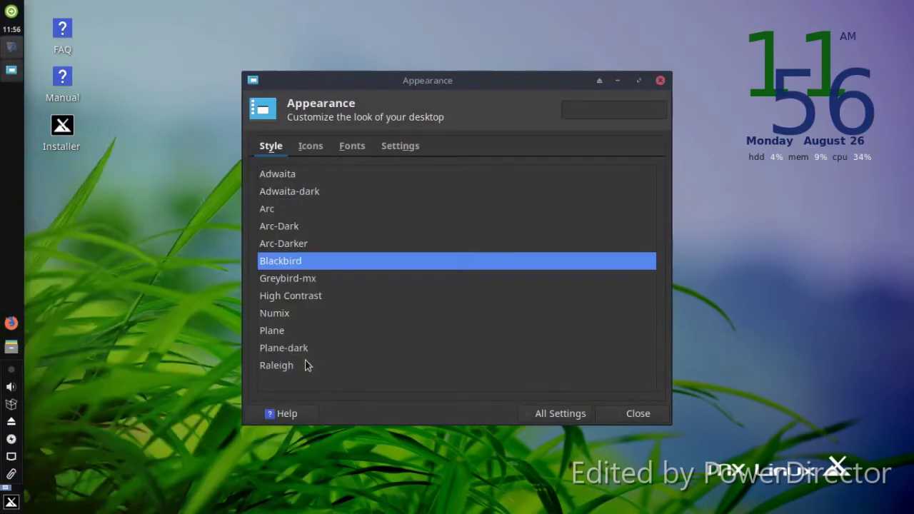
Step: Set the desktop style to Plane and check its look in the applications menu
left_click(273, 331)
left_click(11, 502)
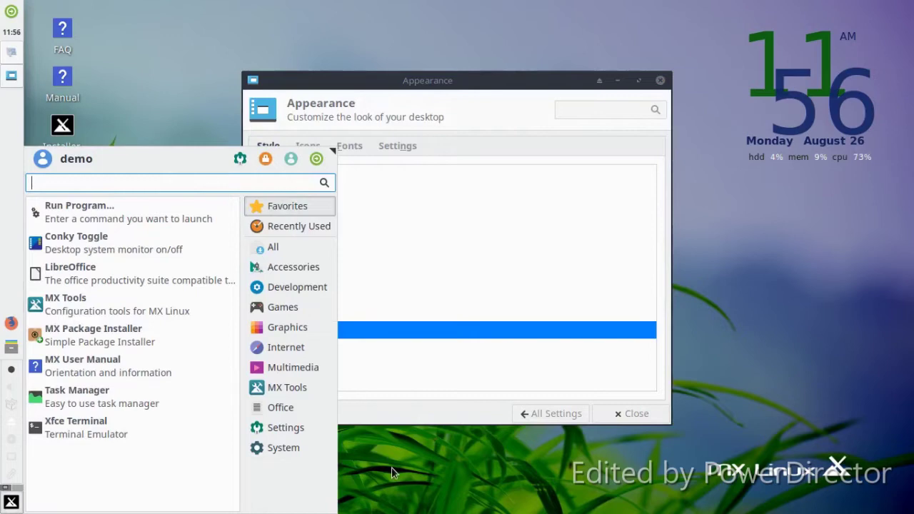
left_click(392, 467)
Step: Try the Numix icon theme and check its icons in the applications menu
left_click(314, 147)
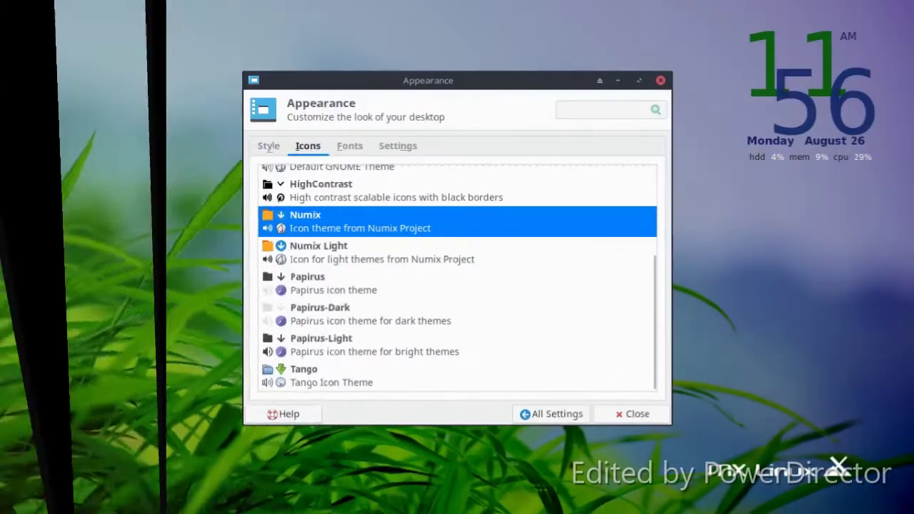
key("super")
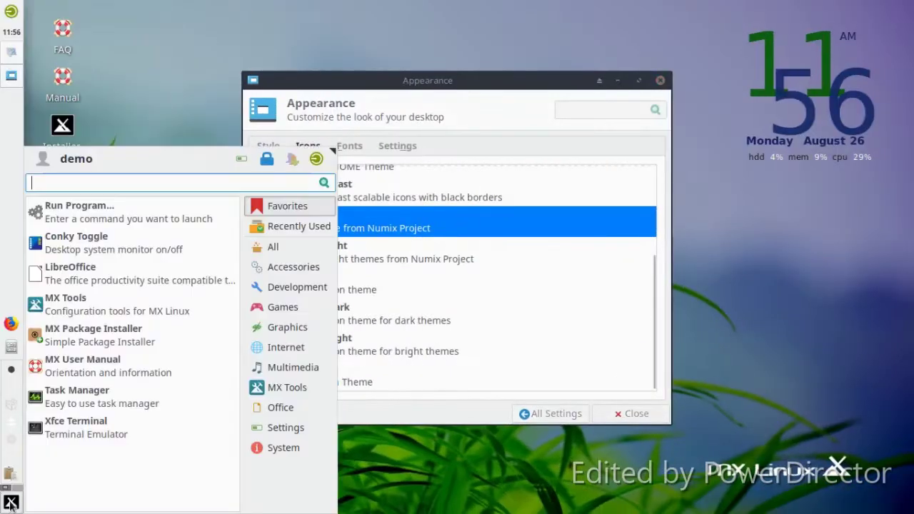
left_click(427, 475)
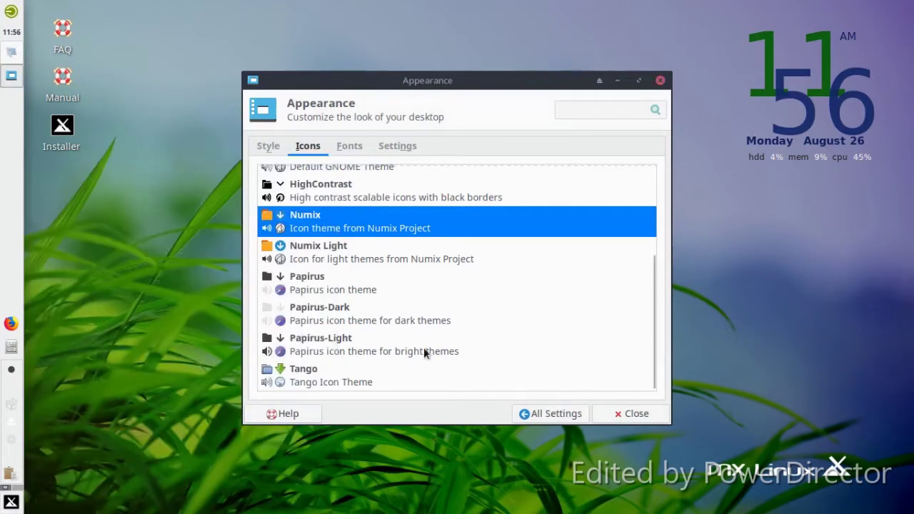
Step: Try the Tango icon theme and check how its icons look in the applications menu
left_click(347, 380)
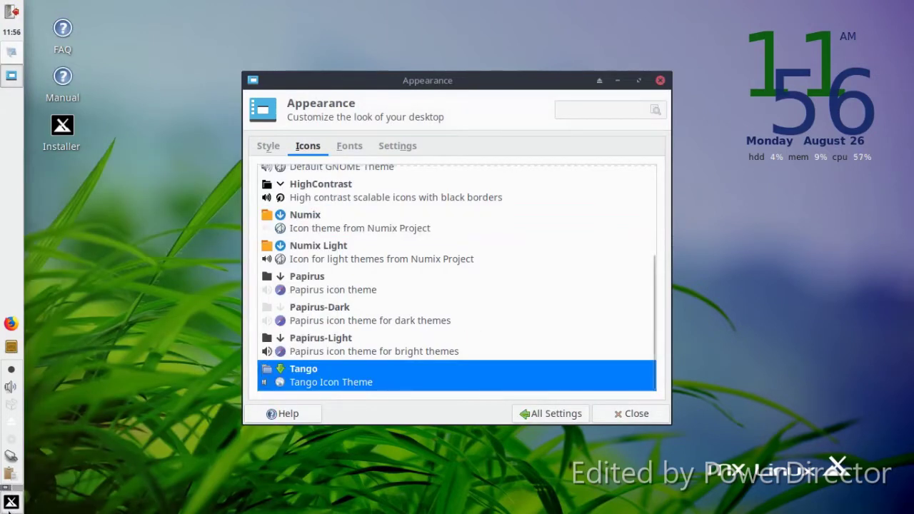
key("super")
left_click(416, 395)
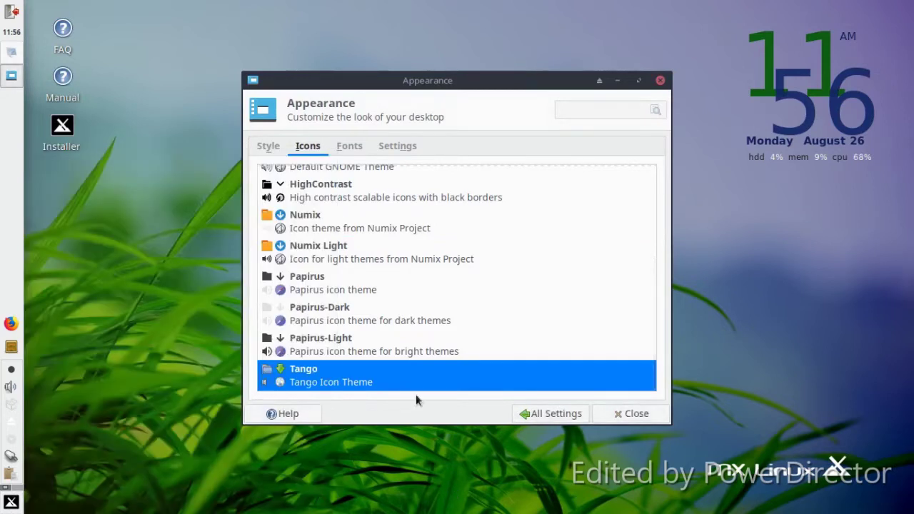
Step: Try the Papirus-Dark icon theme, and set the icon theme to Numix Light
left_click(334, 318)
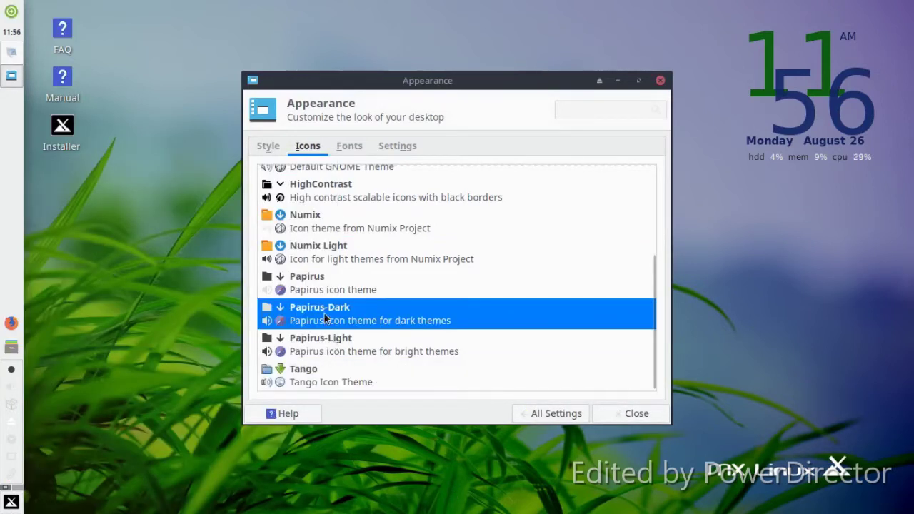
left_click(323, 250)
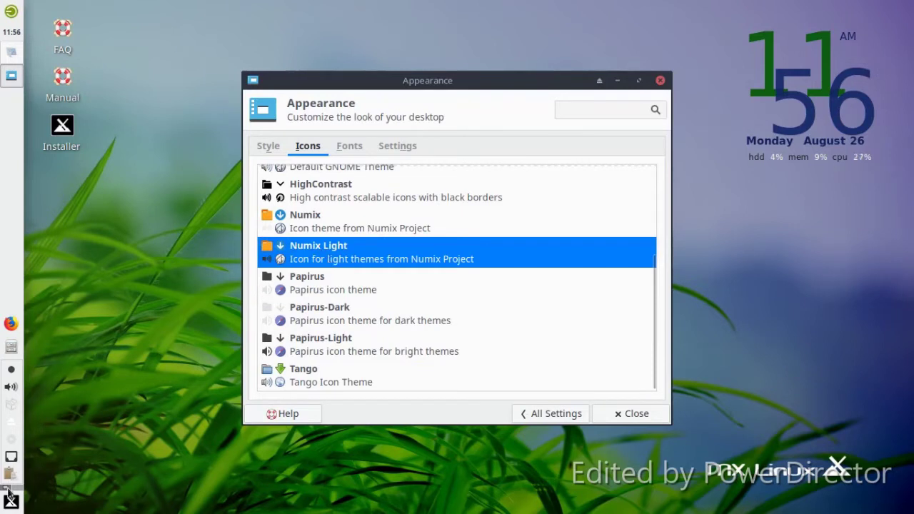
Step: Check the Numix Light icons in the applications menu, and set the icon theme to Numix and check its icons there too
left_click(10, 503)
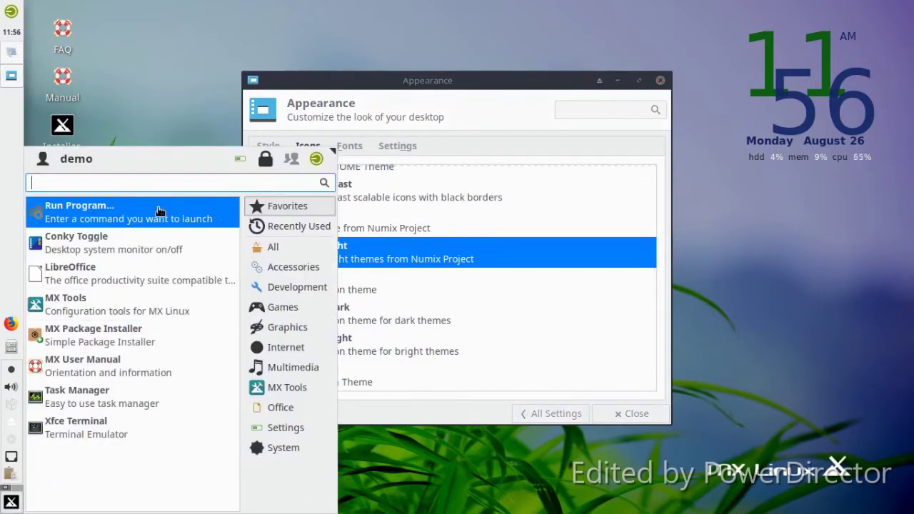
left_click(420, 493)
scroll(464, 357, "up", 3)
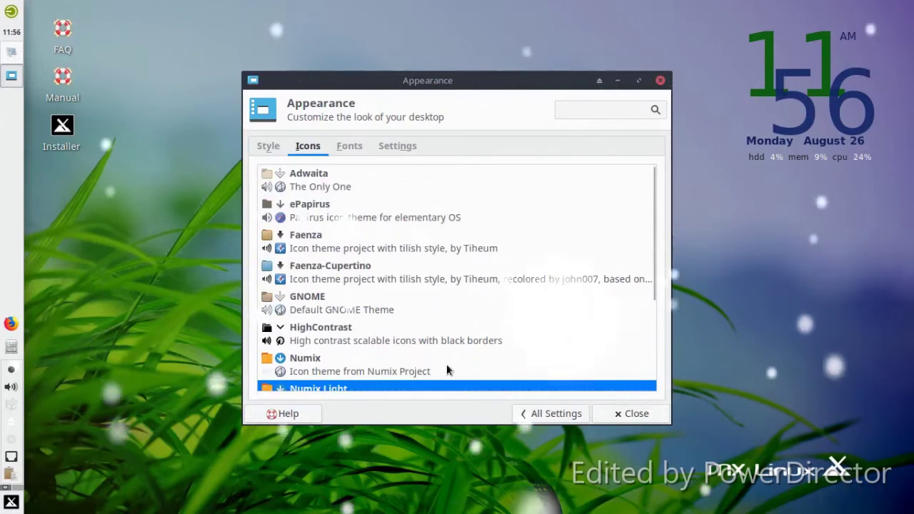
scroll(438, 363, "down", 2)
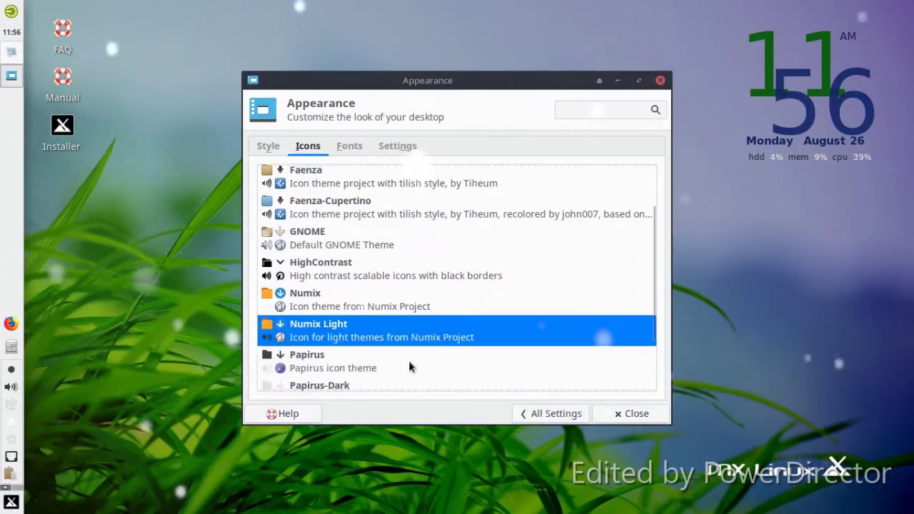
left_click(285, 300)
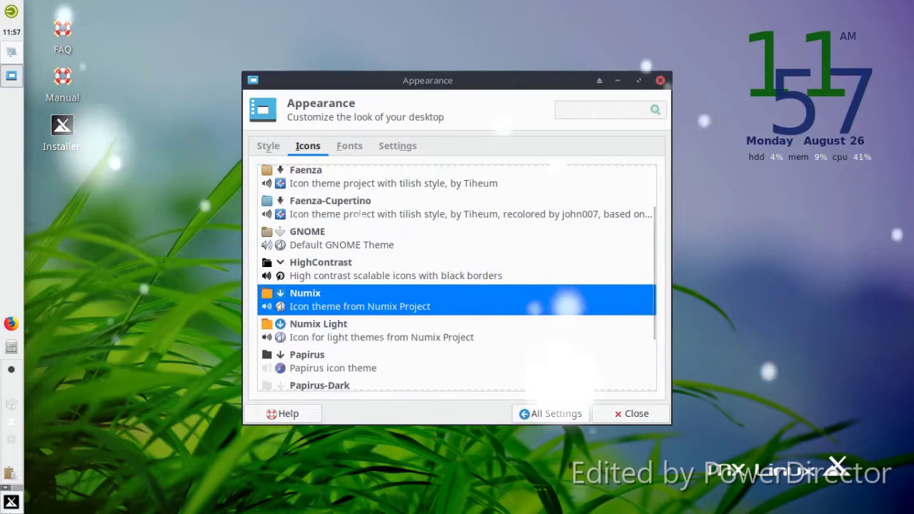
left_click(10, 502)
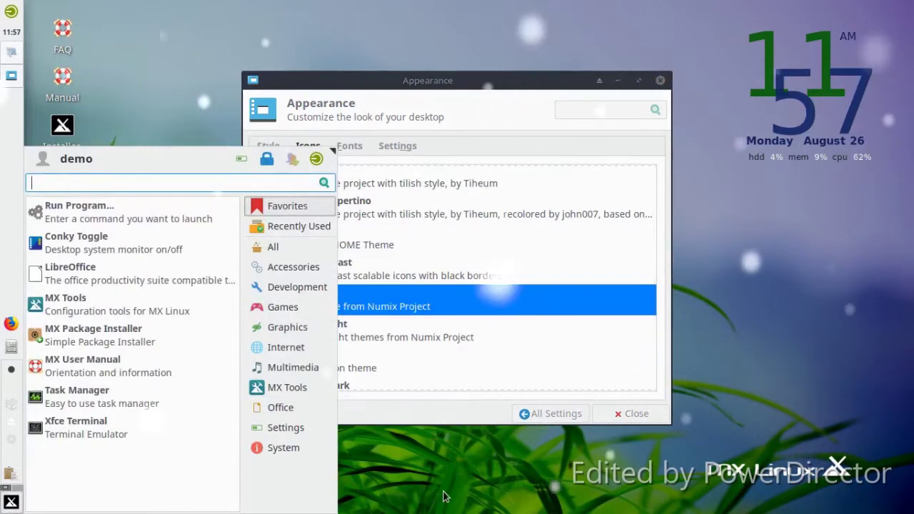
left_click(625, 417)
Step: Look through MX Tweak's panel and theme options, selecting the MX Dark theme set without applying it, and close the tool
left_click(551, 414)
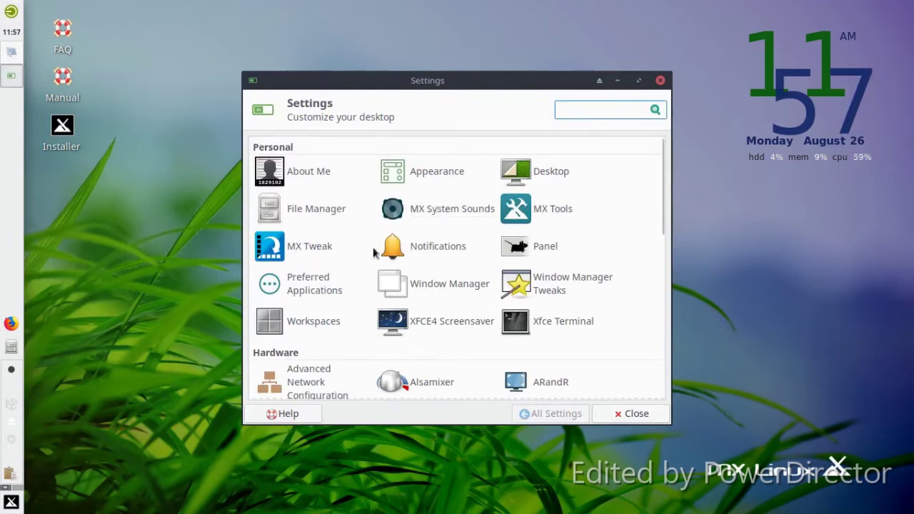
left_click(318, 247)
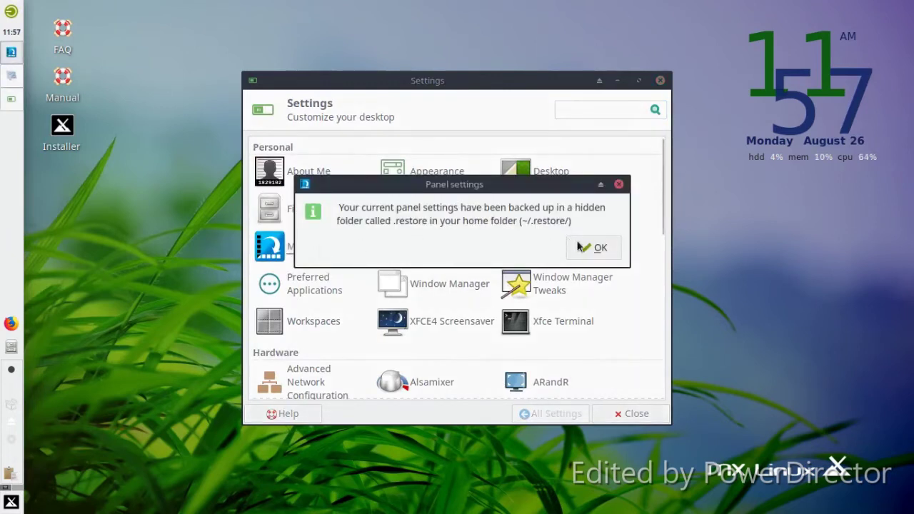
left_click(571, 245)
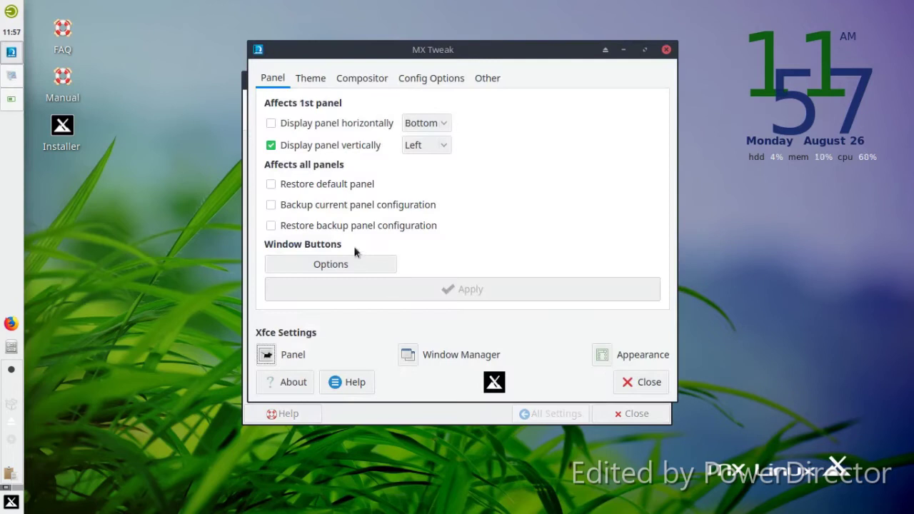
left_click(310, 79)
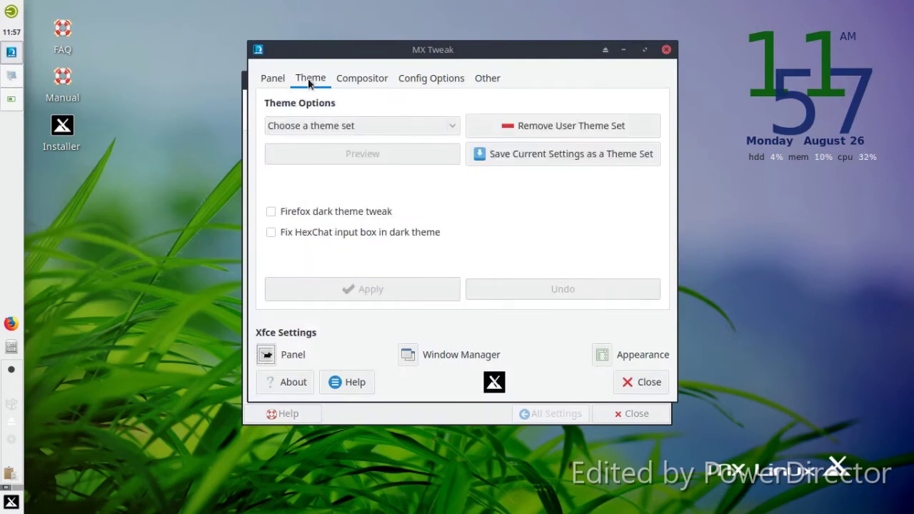
left_click(345, 127)
left_click(335, 144)
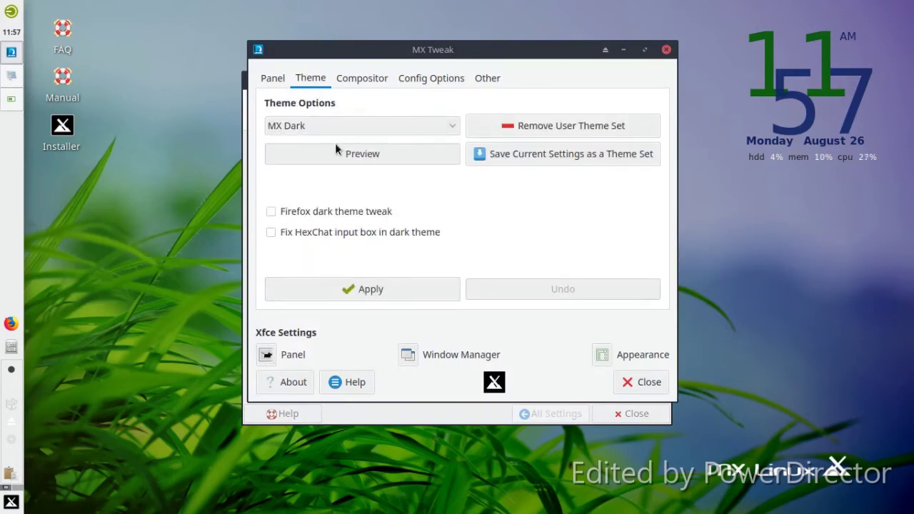
left_click(645, 384)
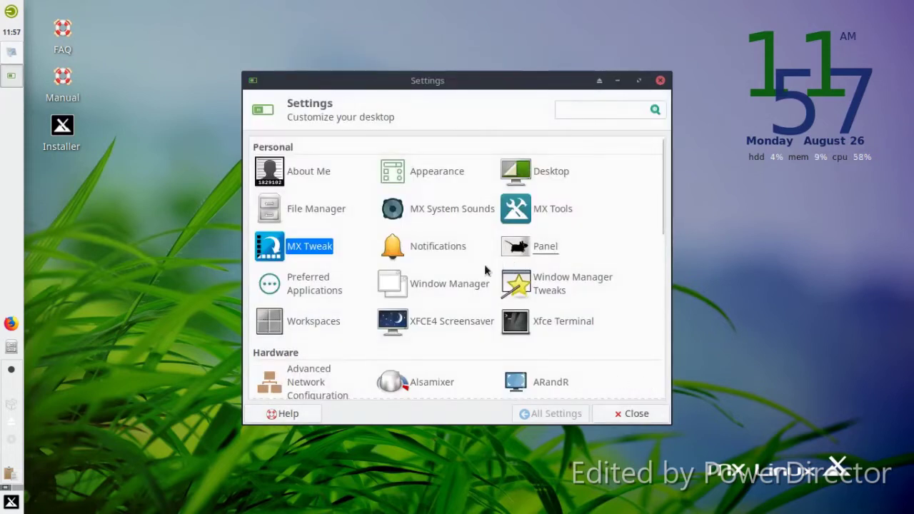
Step: Try the Blackbird, Daloa, Default-xhdpi, Greybird-mx-accessibility and Kokodi window manager themes
left_click(411, 287)
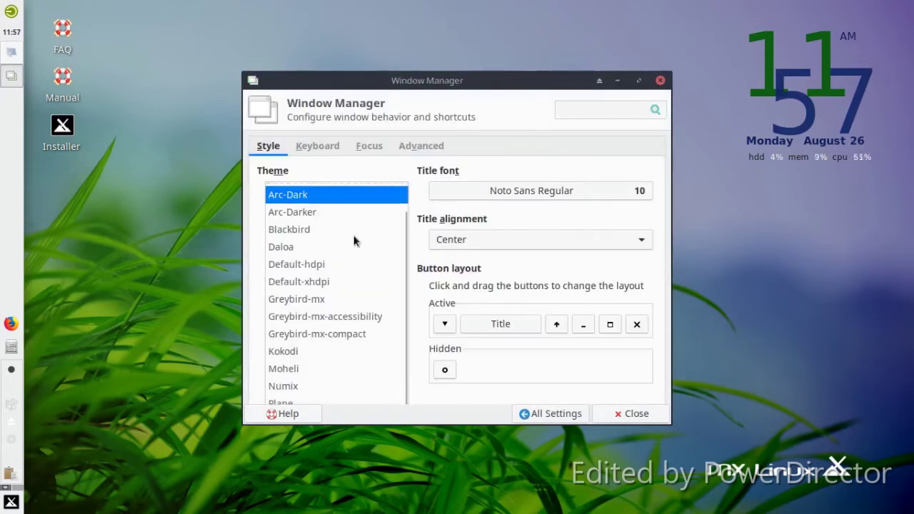
left_click(353, 230)
left_click(343, 245)
left_click(323, 280)
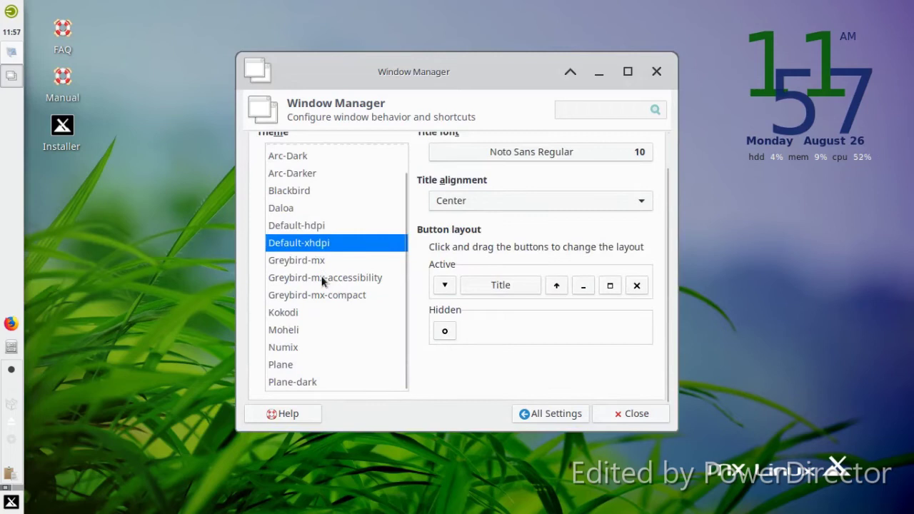
left_click(323, 280)
left_click(300, 312)
Step: Try the Plane and Numix window manager themes, and set the theme to Plane-dark
left_click(290, 362)
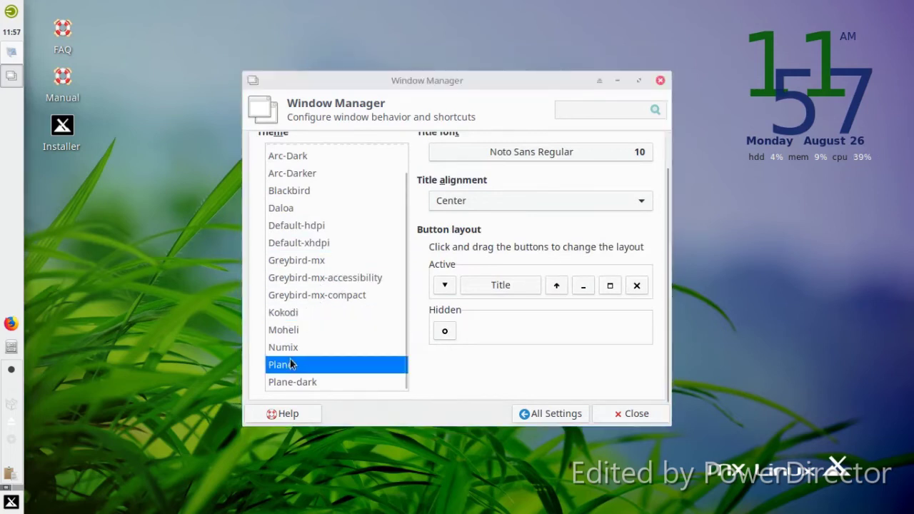
left_click(289, 348)
left_click(286, 380)
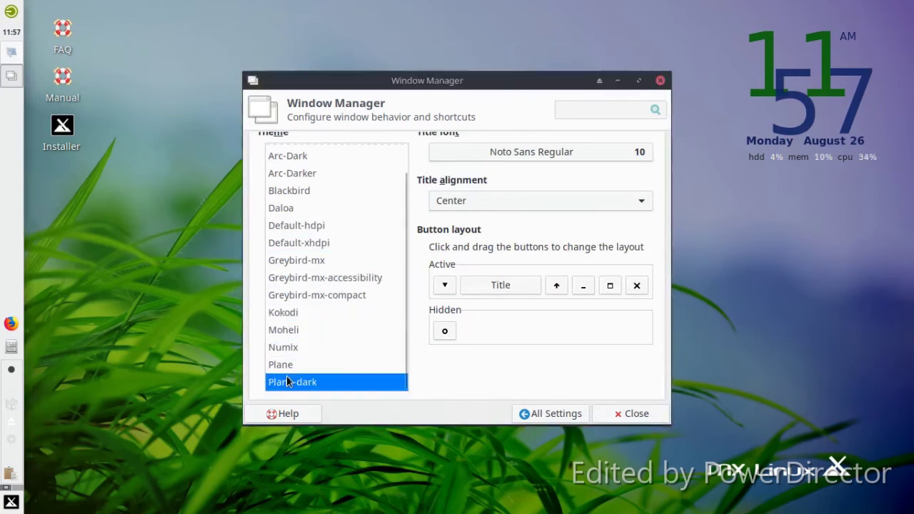
Step: Review the Desktop background settings from the settings overview, and reopen them from the desktop to review the menu options as well
left_click(559, 417)
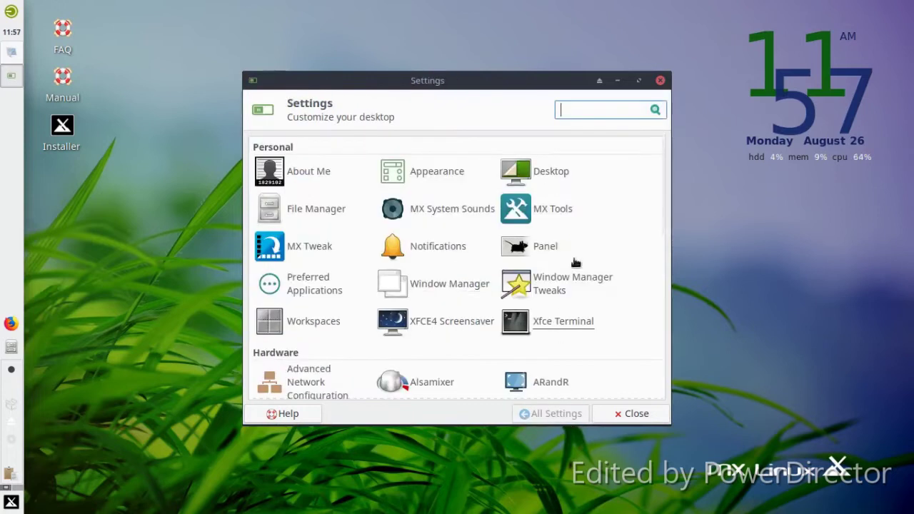
left_click(550, 172)
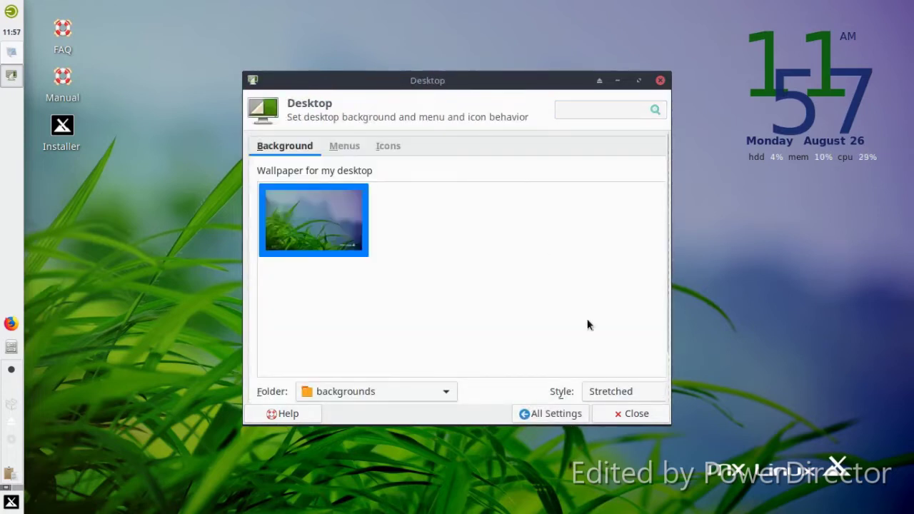
left_click(620, 414)
right_click(376, 126)
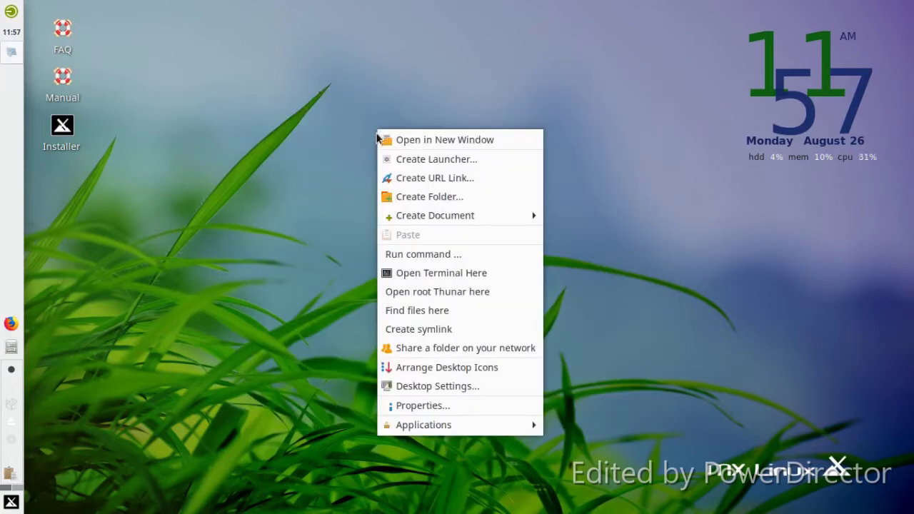
left_click(459, 389)
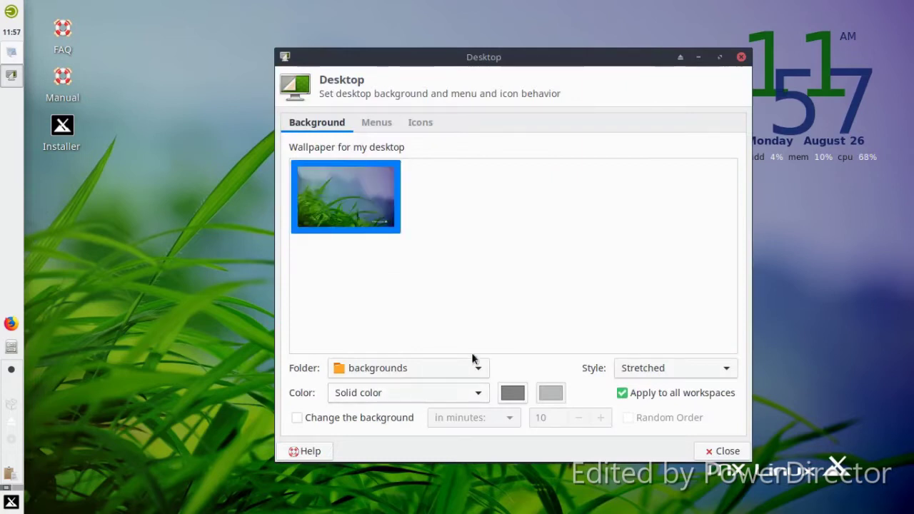
left_click(378, 125)
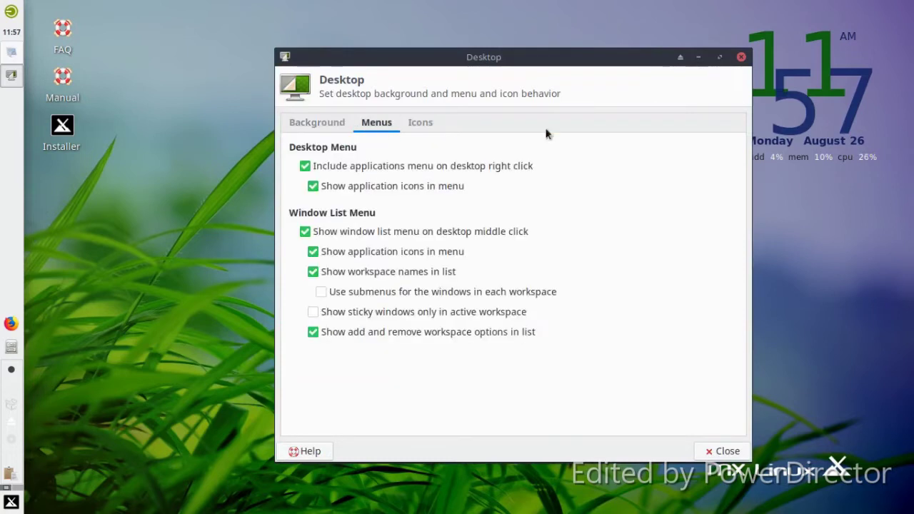
left_click(741, 57)
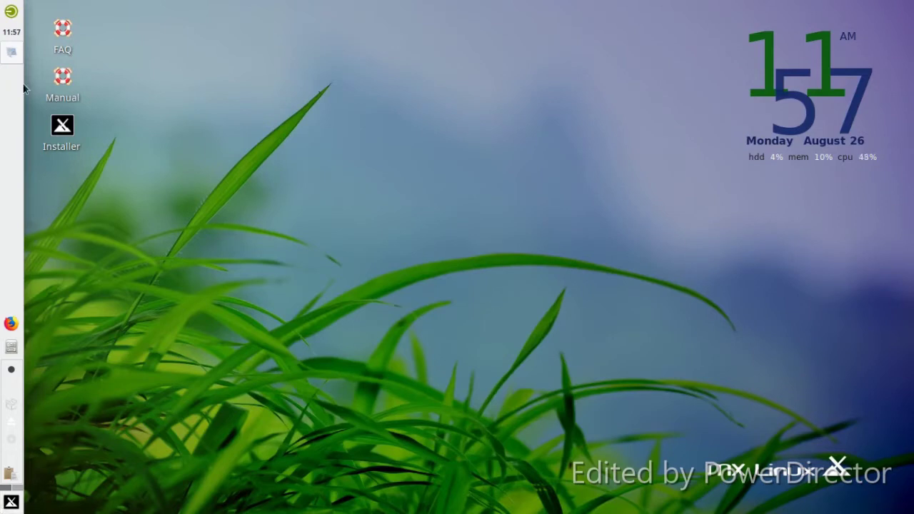
left_click(10, 52)
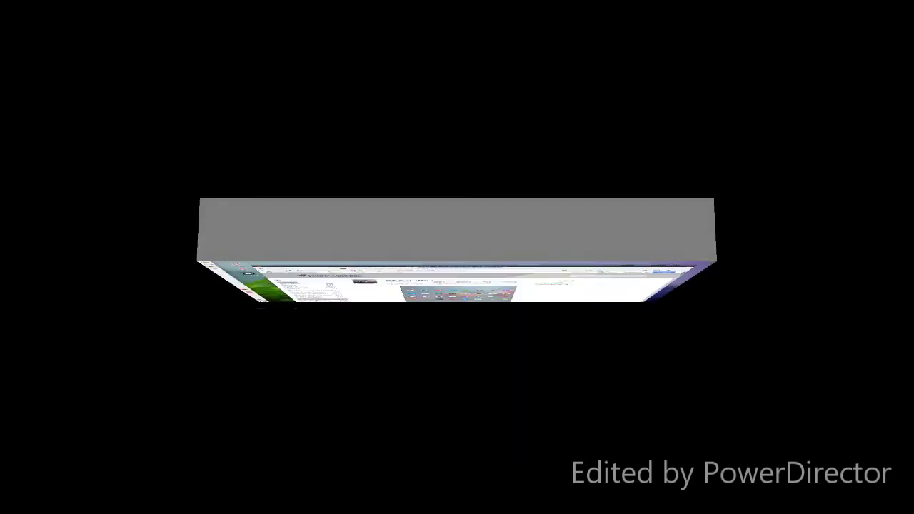
Step: Download Os-Catalina-icons.tar.gz from the files of the OS Catalina page on Gnome-look.org in Firefox, saving the archive
scroll(419, 210, "down", 5)
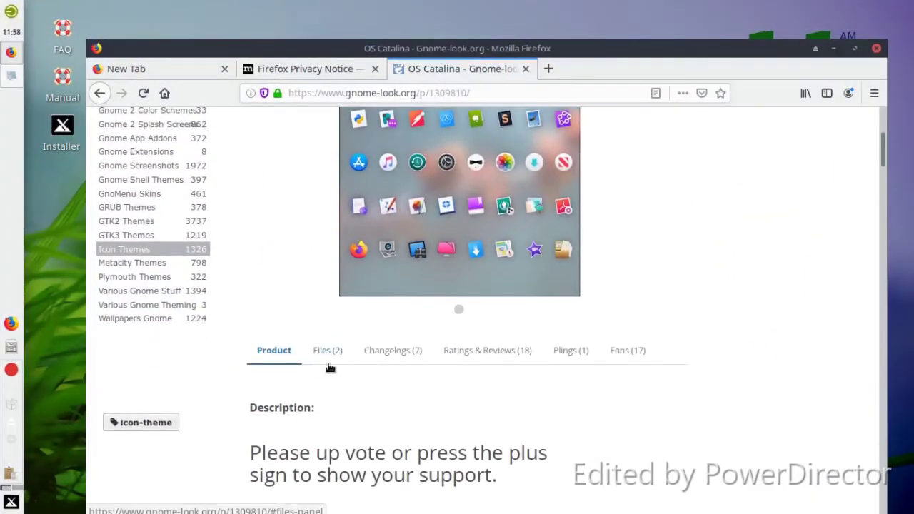
left_click(325, 357)
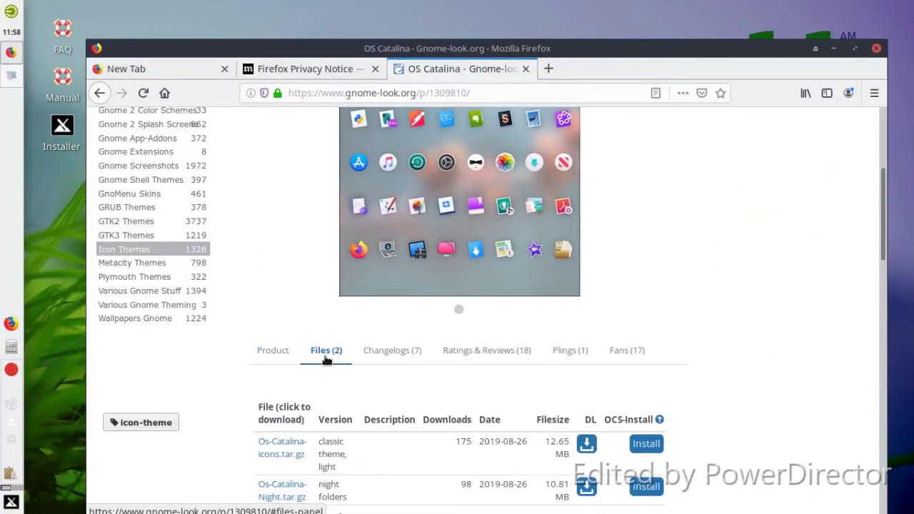
left_click(277, 458)
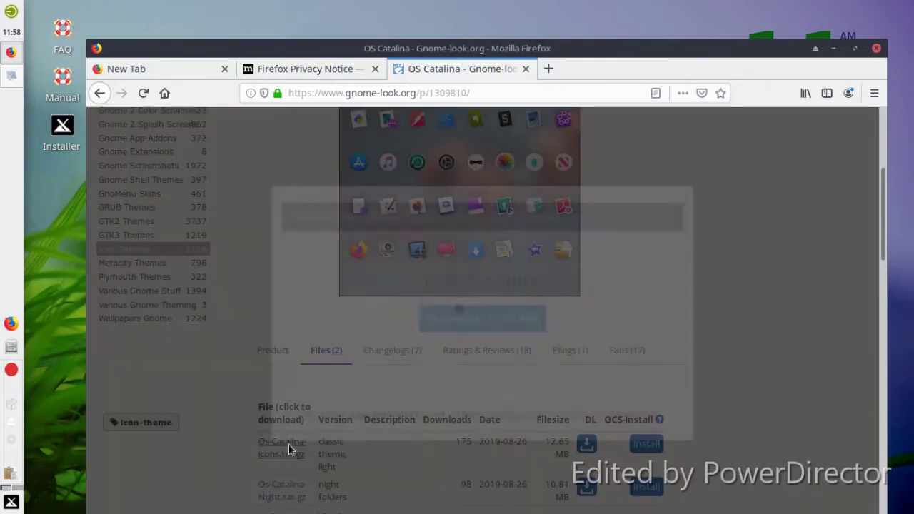
left_click(428, 319)
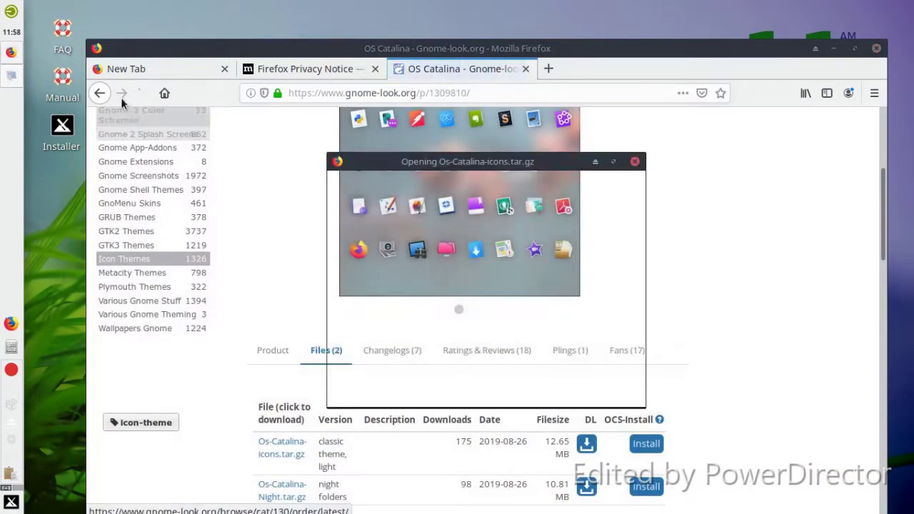
left_click(386, 312)
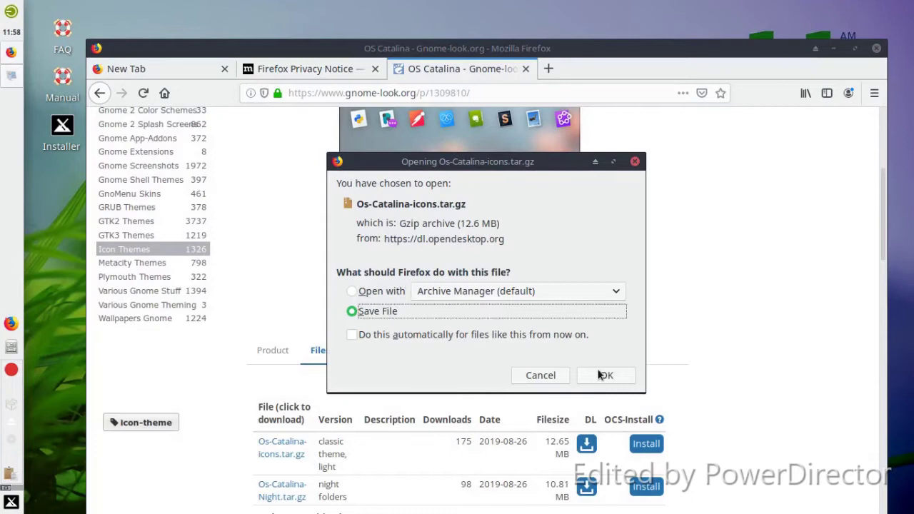
left_click(601, 375)
Step: Browse the latest GTK3 Themes on Gnome-look.org and open the Aurora Nuevo theme page
left_click(153, 237)
scroll(371, 314, "down", 5)
scroll(384, 320, "down", 5)
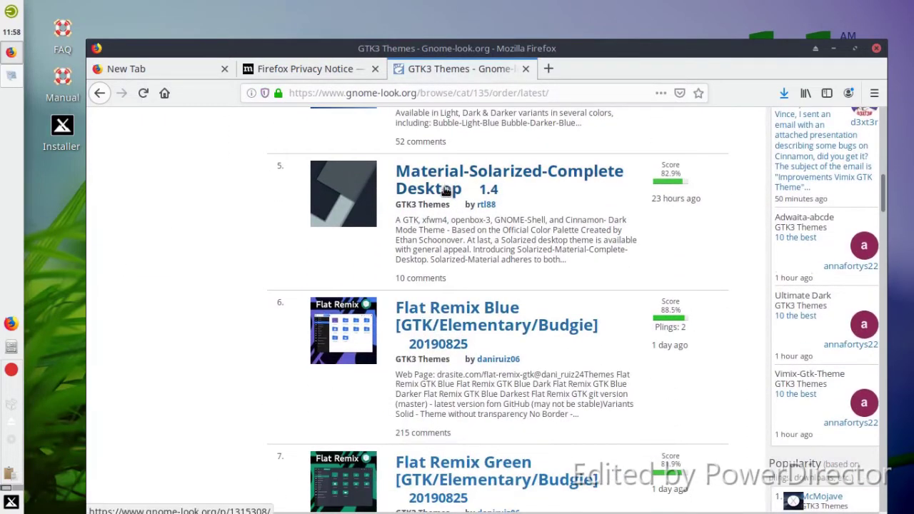
scroll(445, 188, "down", 4)
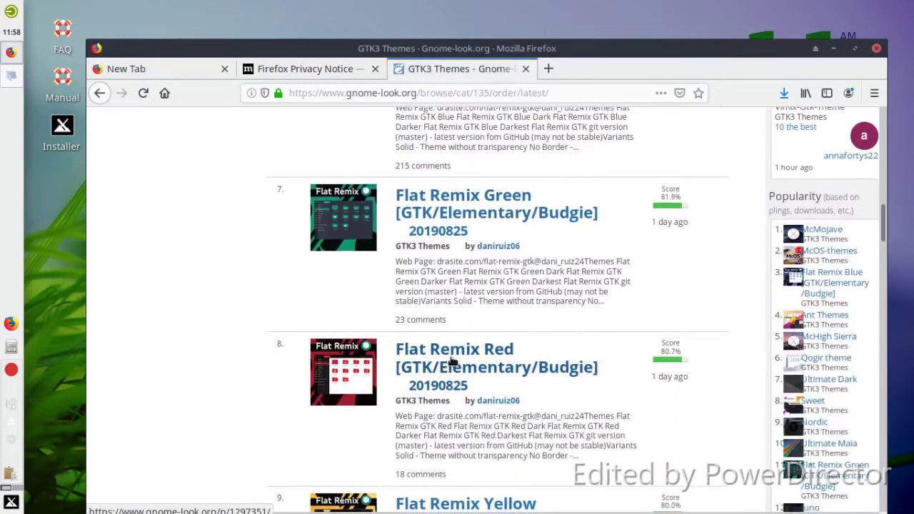
scroll(452, 359, "down", 5)
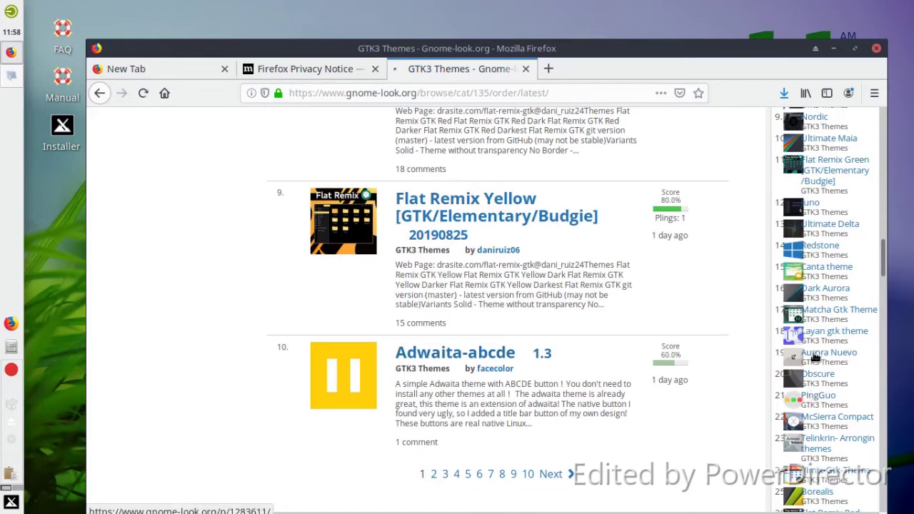
left_click(815, 357)
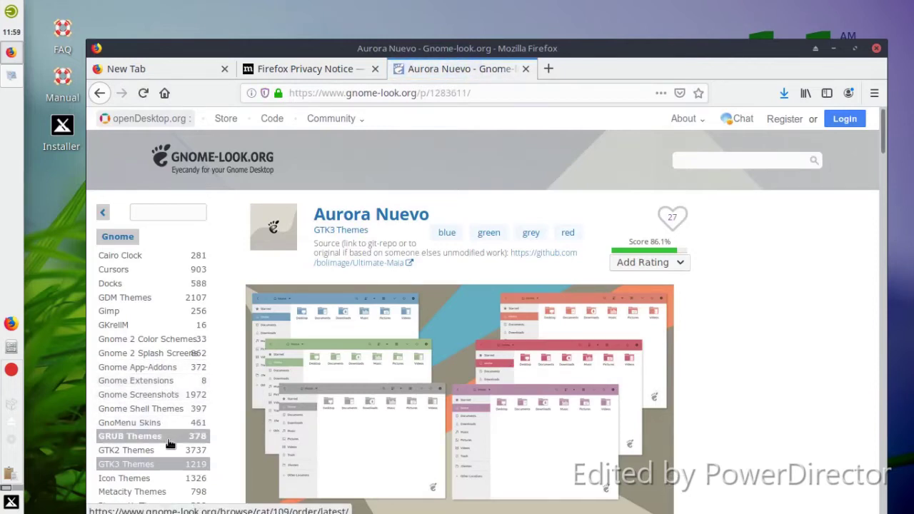
Step: Return to the GTK3 Themes listing, and switch to the Icon Themes category to browse its latest entries
left_click(168, 466)
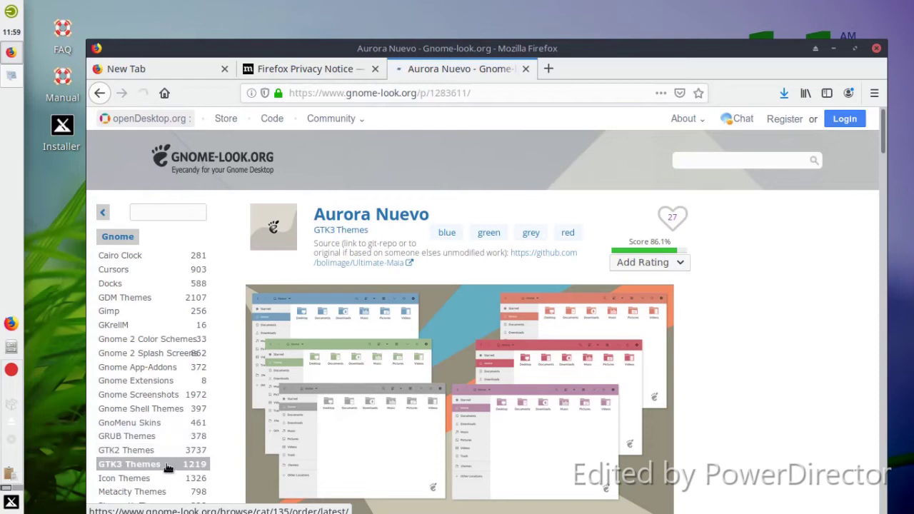
scroll(143, 353, "down", 2)
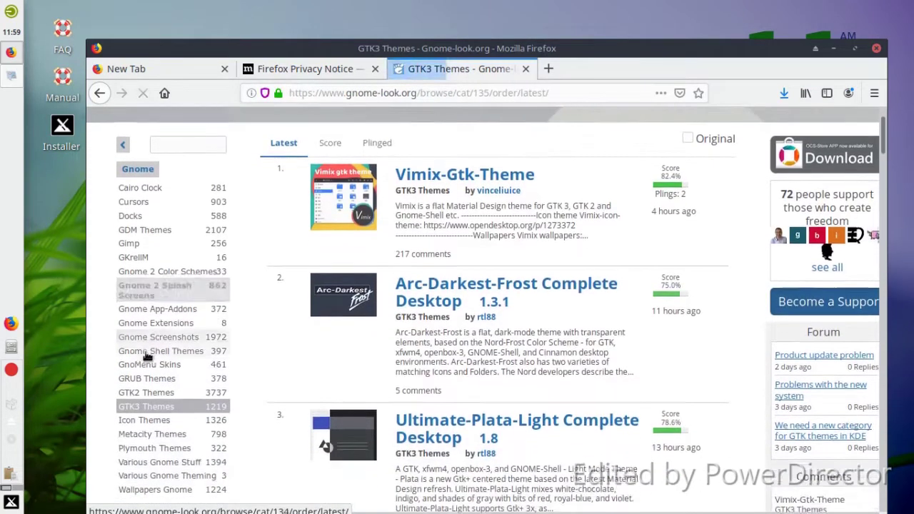
left_click(143, 402)
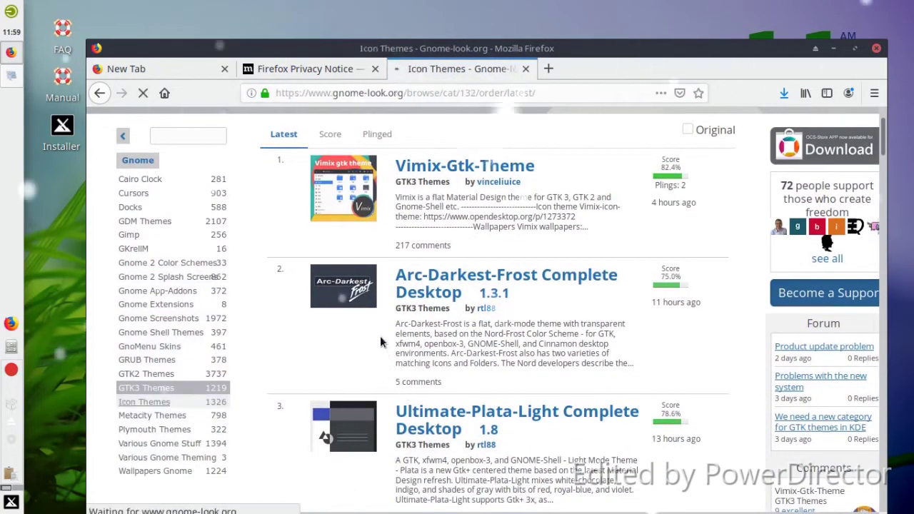
scroll(405, 366, "down", 4)
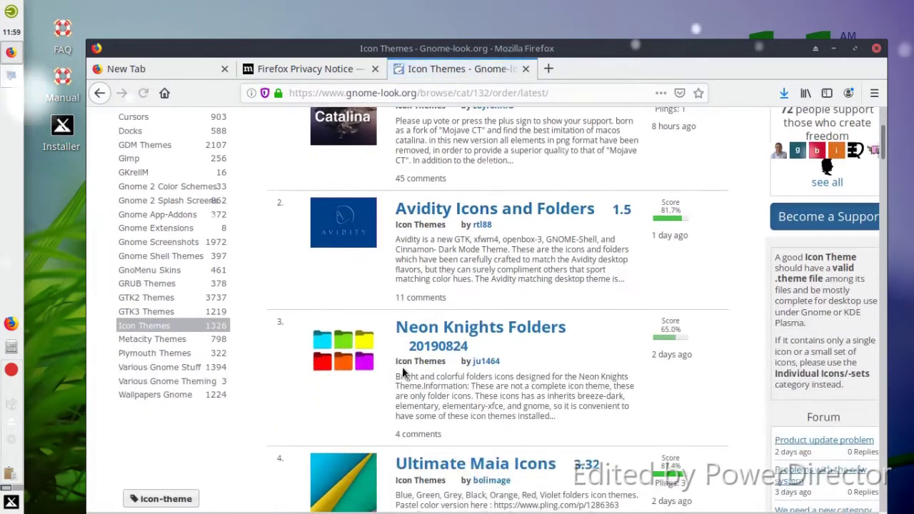
Step: Open the Simply Circles Icons page from the Icon Themes listing and show its downloadable files
scroll(405, 367, "down", 8)
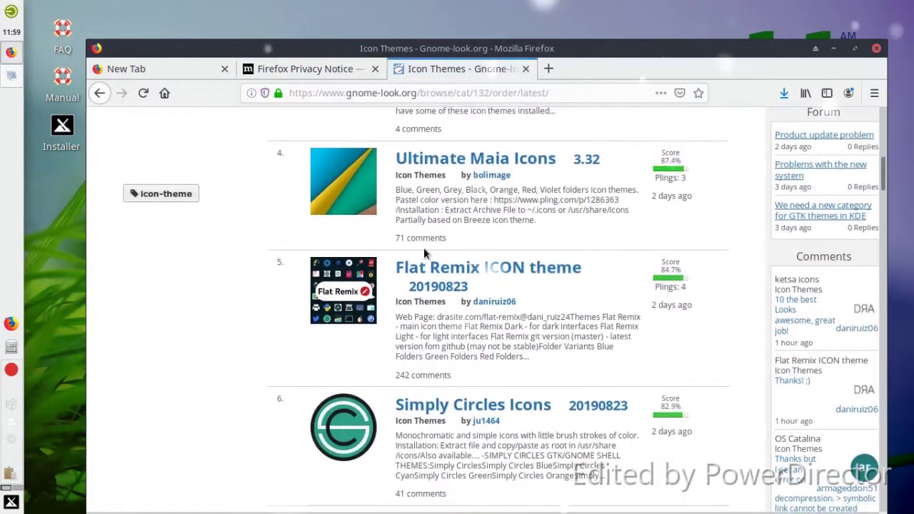
left_click(434, 409)
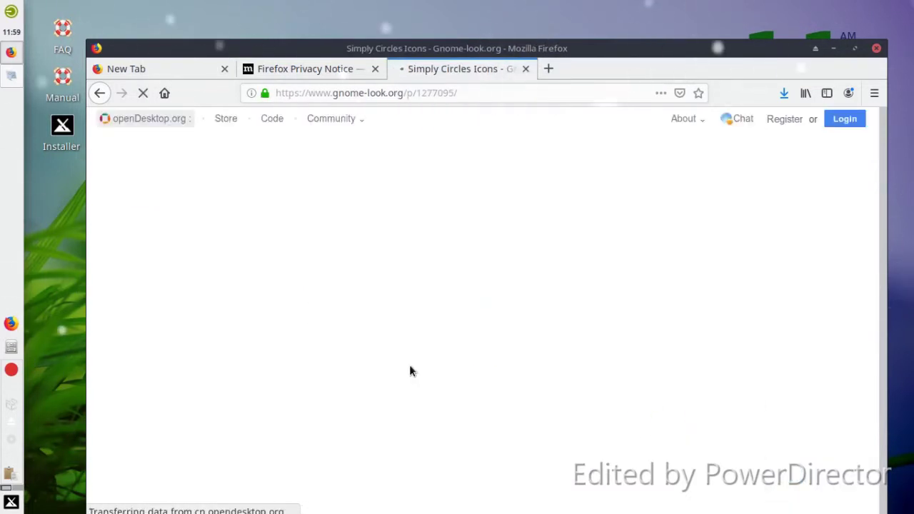
scroll(400, 371, "down", 6)
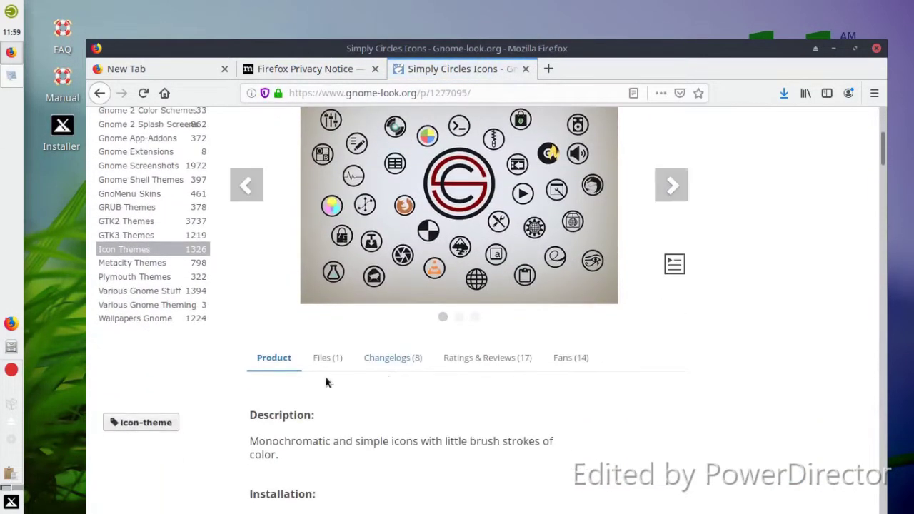
left_click(321, 367)
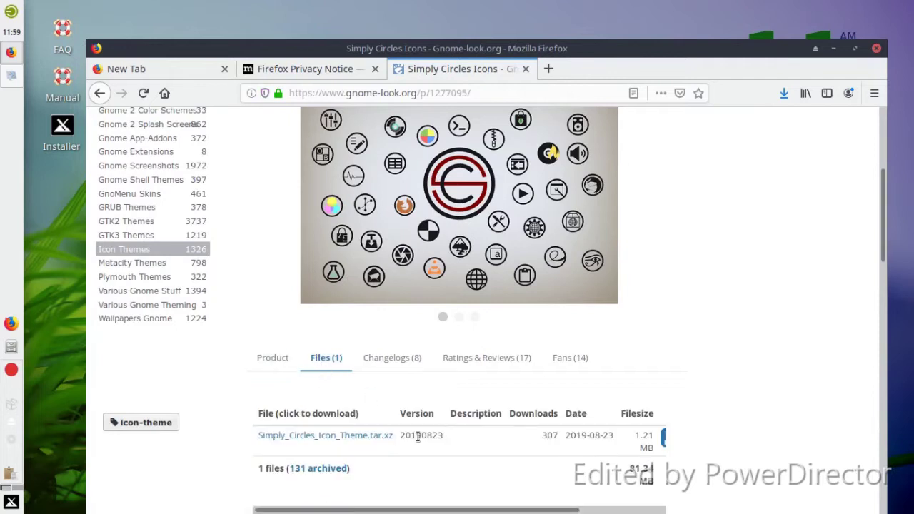
Step: Download Simply_Circles_Icon_Theme.tar.xz, saving the archive, and close Firefox with all its tabs
scroll(418, 440, "down", 3)
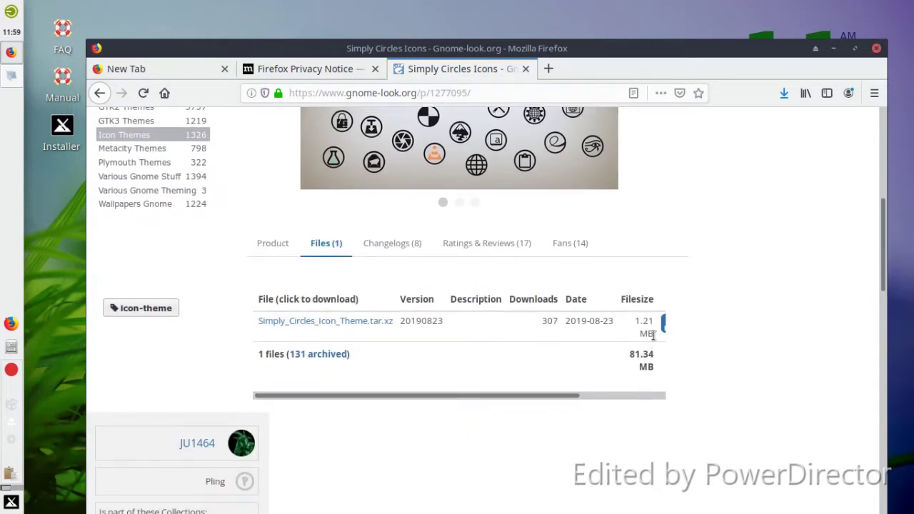
left_click(663, 325)
left_click(495, 325)
left_click(366, 314)
left_click(606, 375)
left_click(876, 49)
left_click(611, 317)
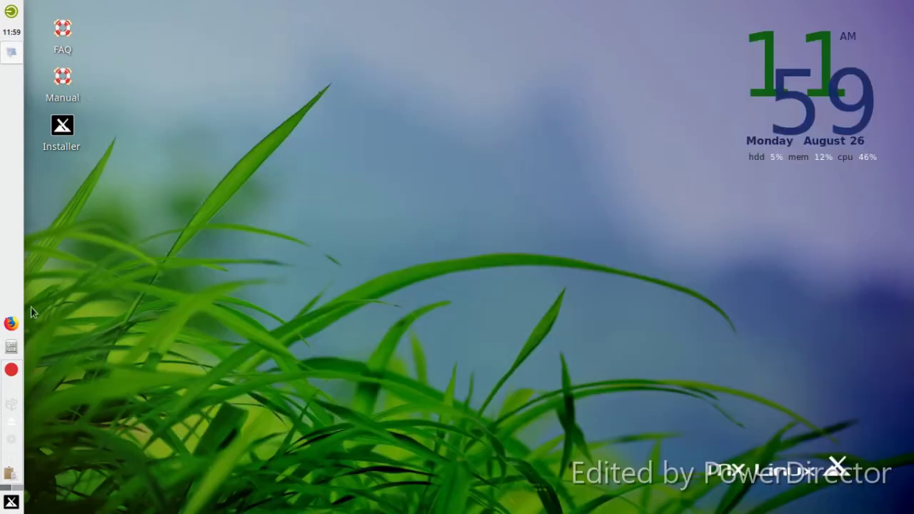
Step: Open the Appearance settings from the settings overview and move their window aside
left_click(11, 503)
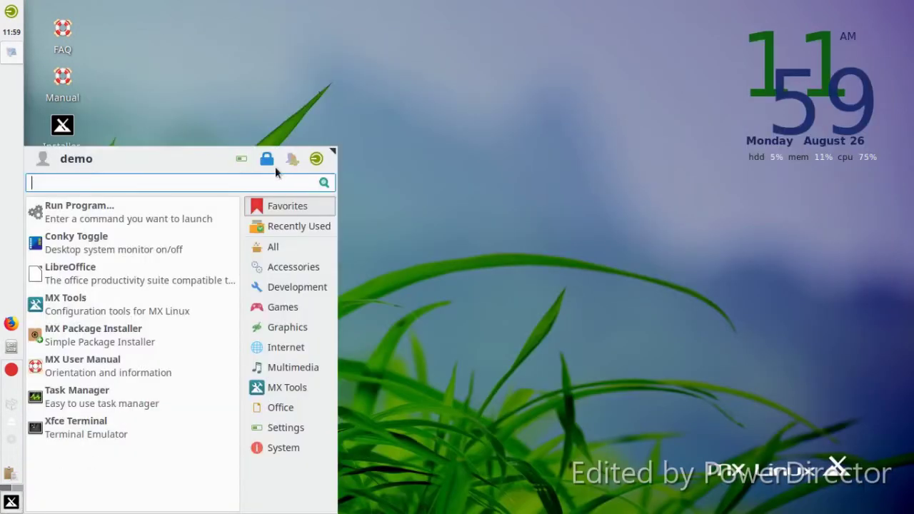
left_click(242, 159)
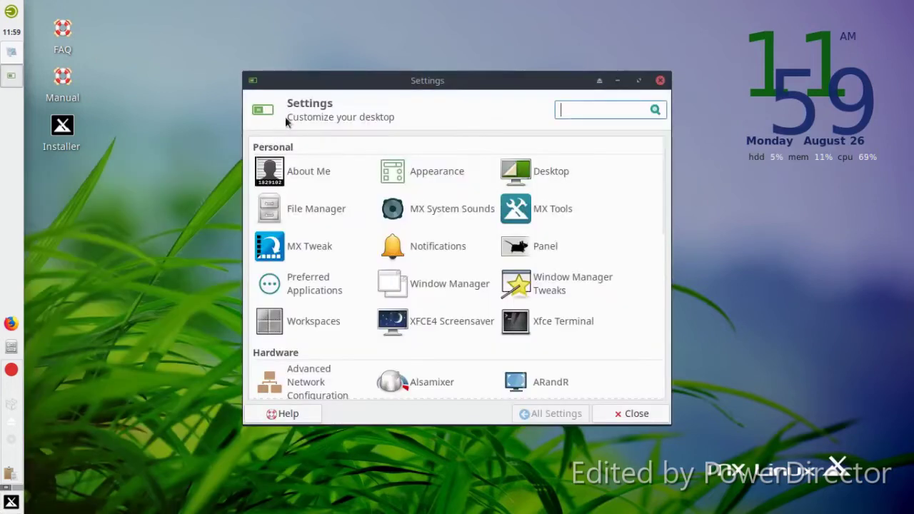
left_click(453, 174)
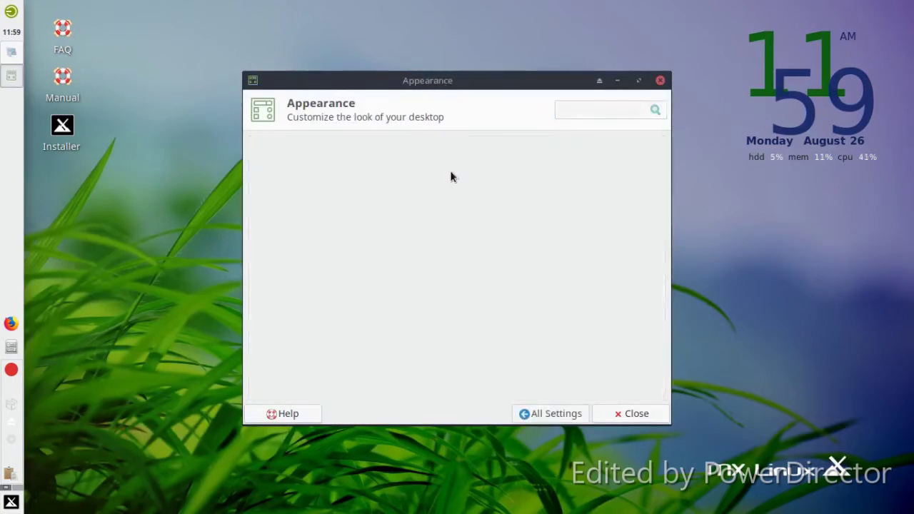
left_click_drag(450, 69, 572, 57)
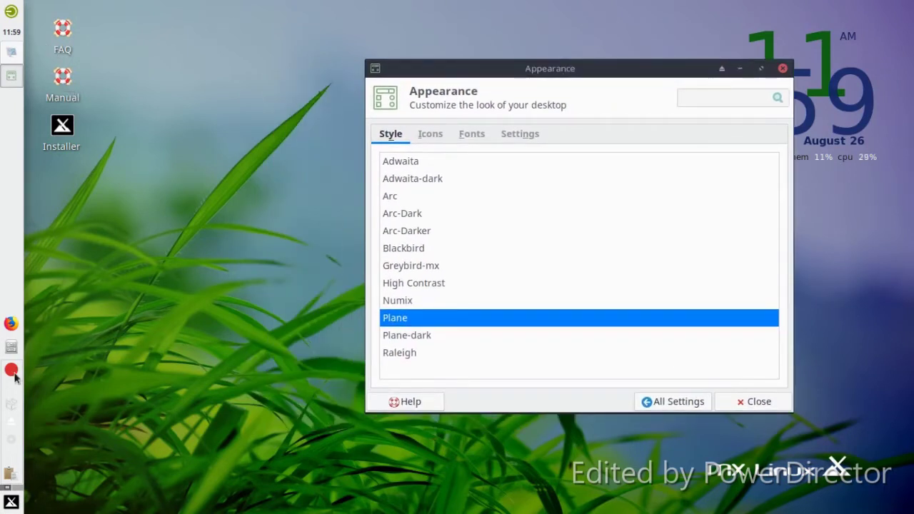
Step: Open the Downloads folder in the file manager, placing it so the Appearance window remains accessible
left_click(10, 346)
left_click_drag(334, 5, 112, 177)
left_click_drag(199, 175, 373, 246)
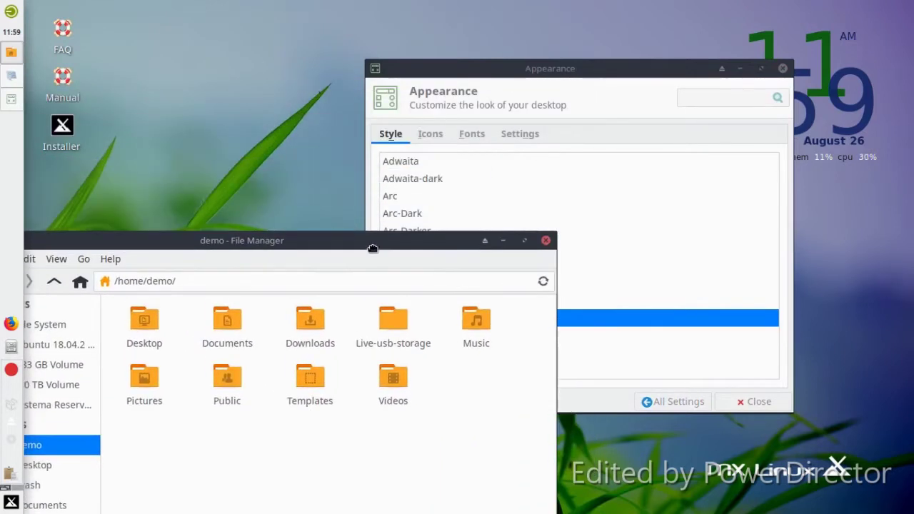
double_click(326, 327)
Step: Add Simply_Circles_Icon_Theme.tar.xz and try to add Os-Catalina-icons.tar.gz to the themes in the Appearance window
left_click_drag(219, 338, 693, 226)
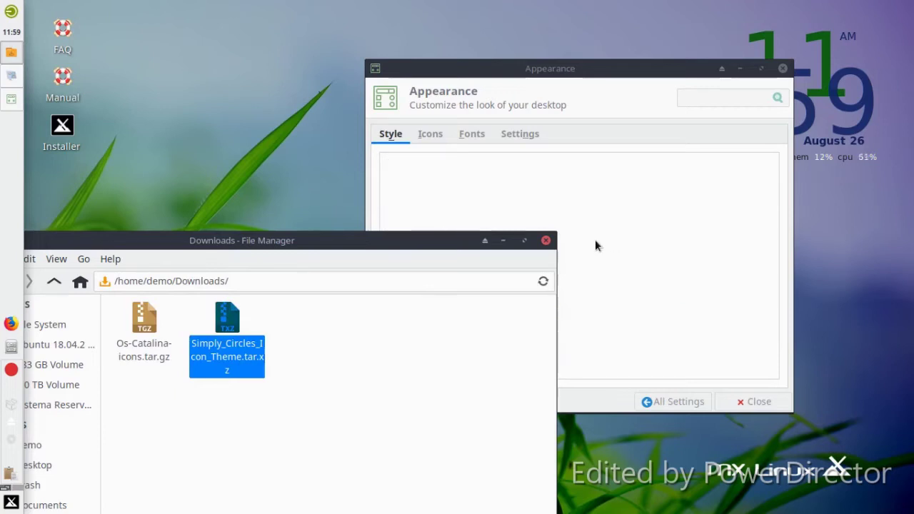
left_click(140, 316)
left_click_drag(140, 312, 650, 280)
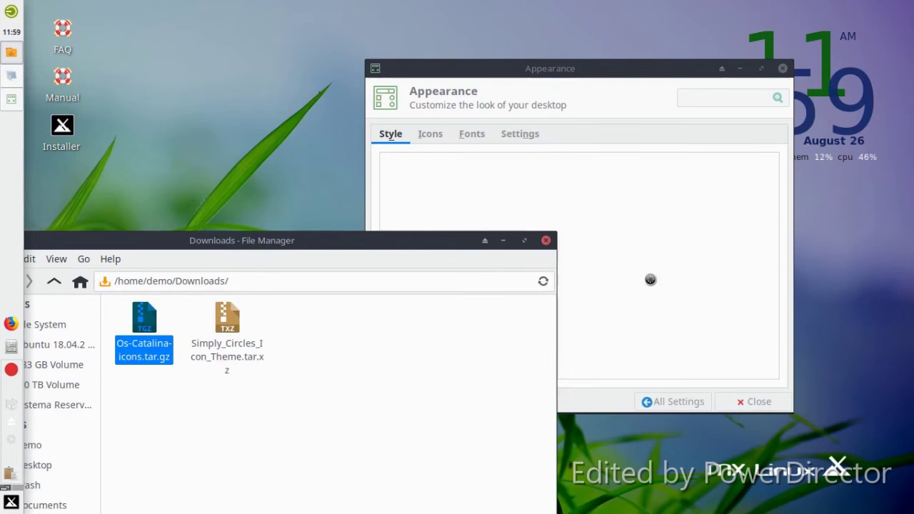
left_click(605, 306)
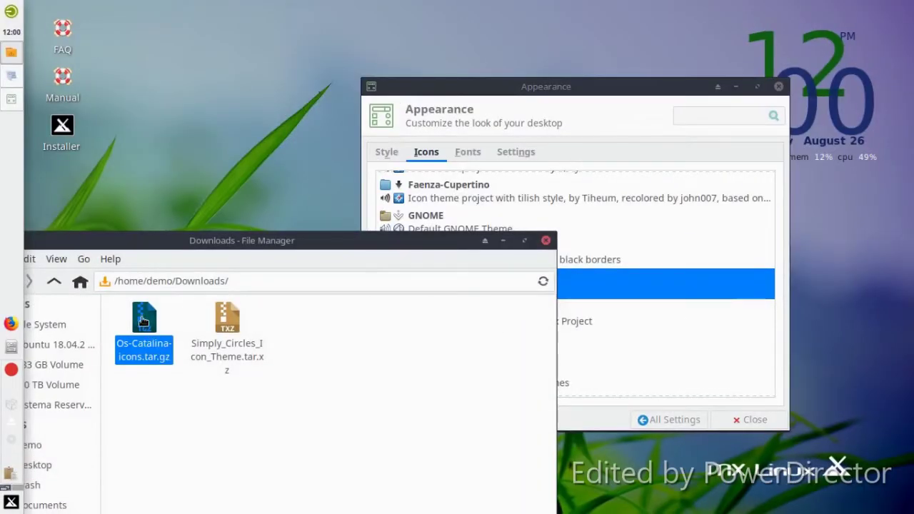
Step: Extract Os-Catalina-icons.tar.gz in Downloads and try adding the extracted Os-Catalina-icons folder to the icon themes
right_click(143, 323)
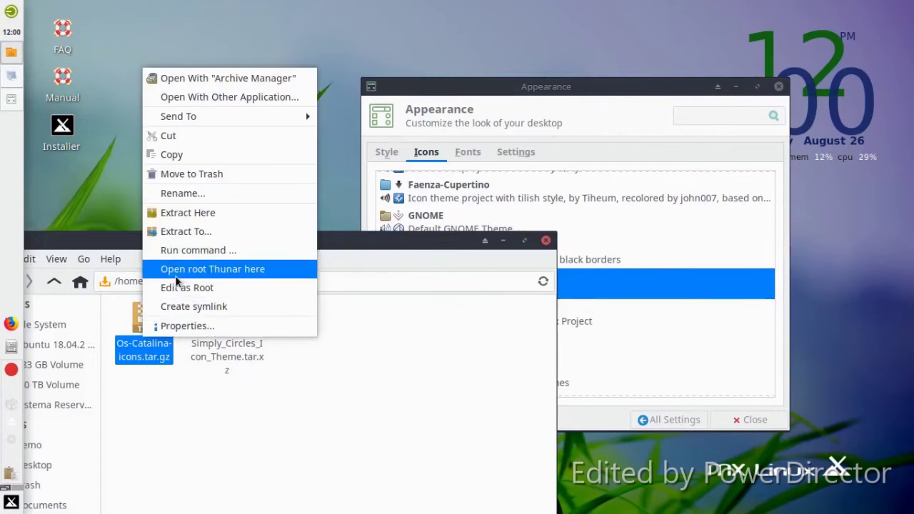
left_click(181, 214)
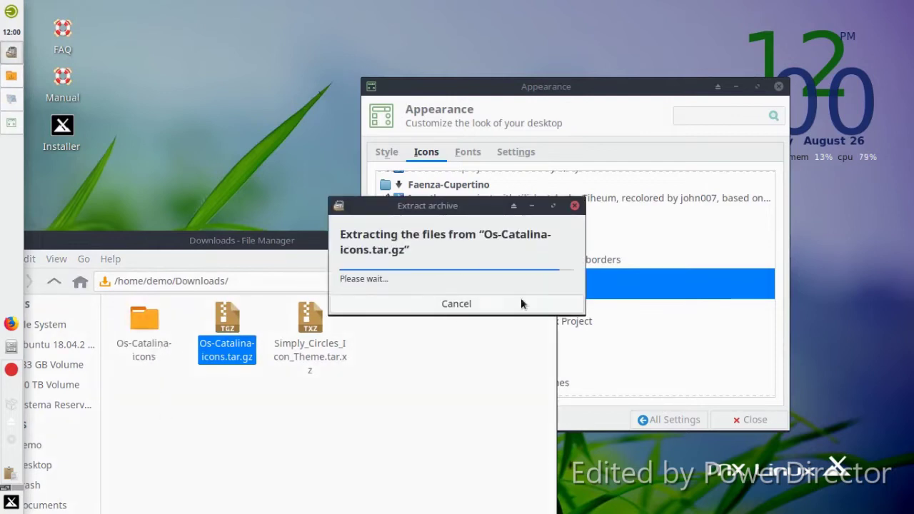
left_click_drag(132, 323, 624, 350)
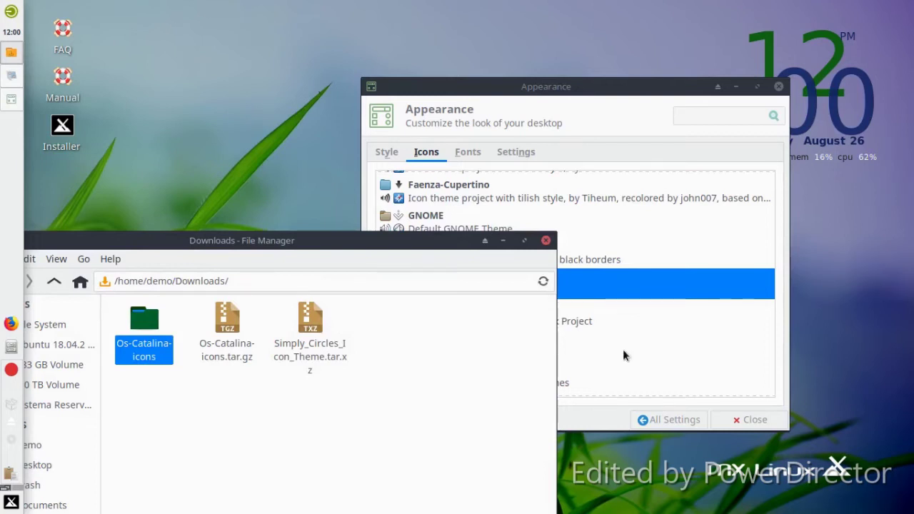
left_click(298, 419)
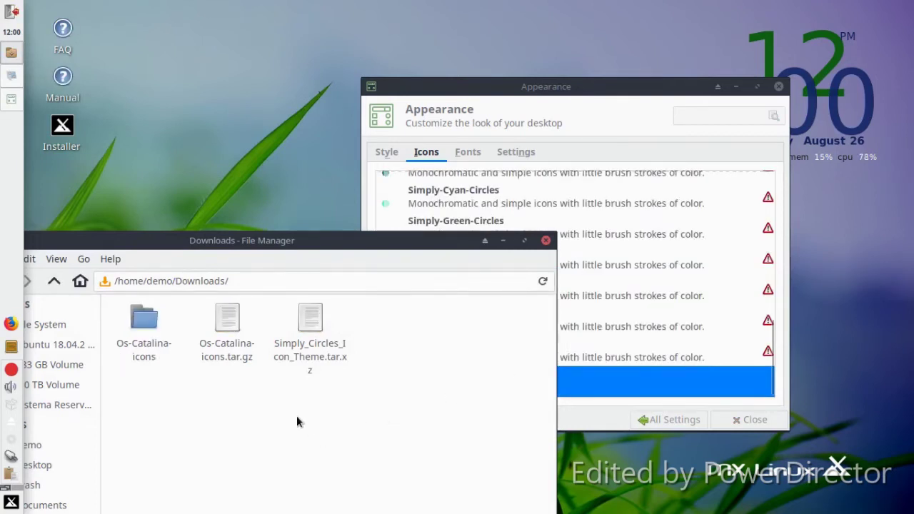
Step: Bring the file manager window fully into view and examine the folder icons in the home folder
left_click_drag(141, 244, 237, 237)
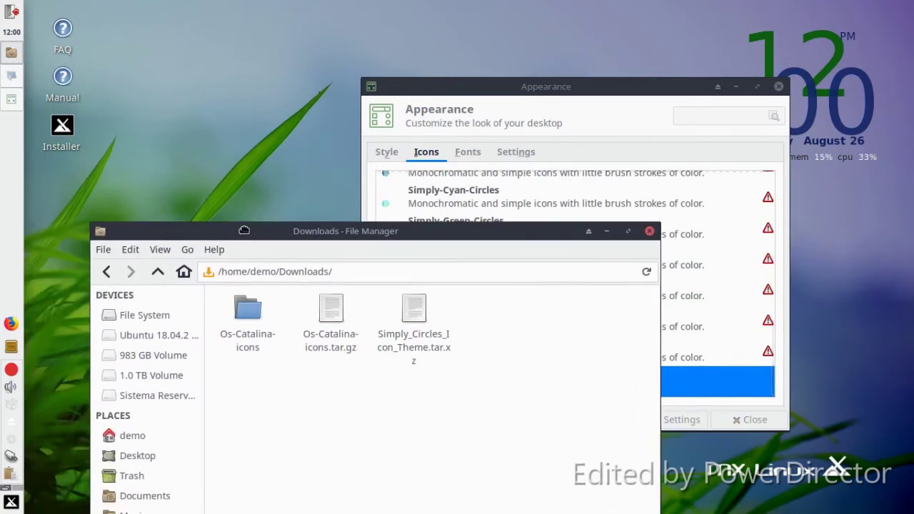
left_click(106, 276)
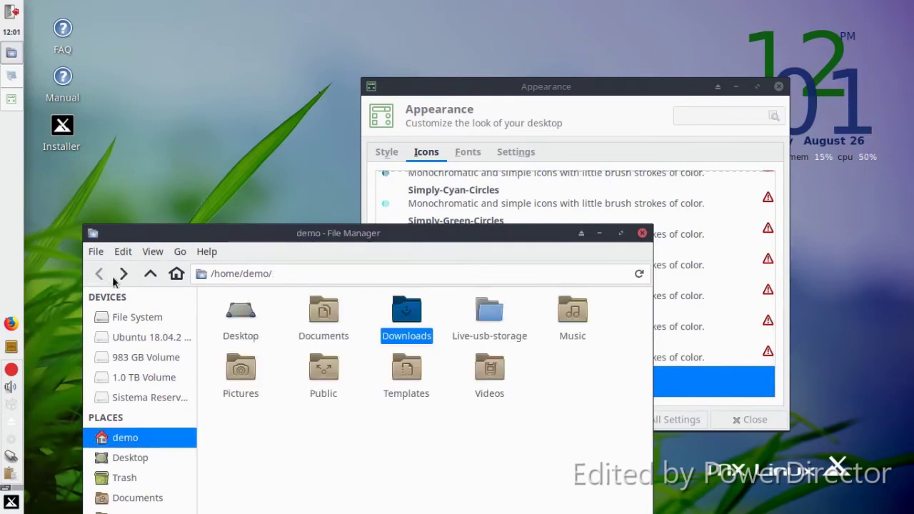
left_click(329, 365)
left_click(500, 336)
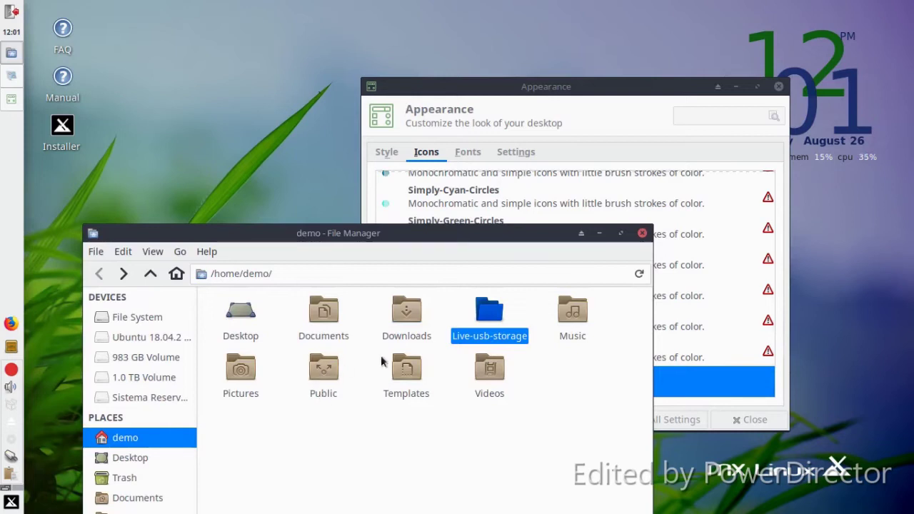
Step: Add Simply_Circles_Icon_Theme.tar.xz from Downloads to the icon themes again, and close the file manager
double_click(405, 318)
left_click(330, 415)
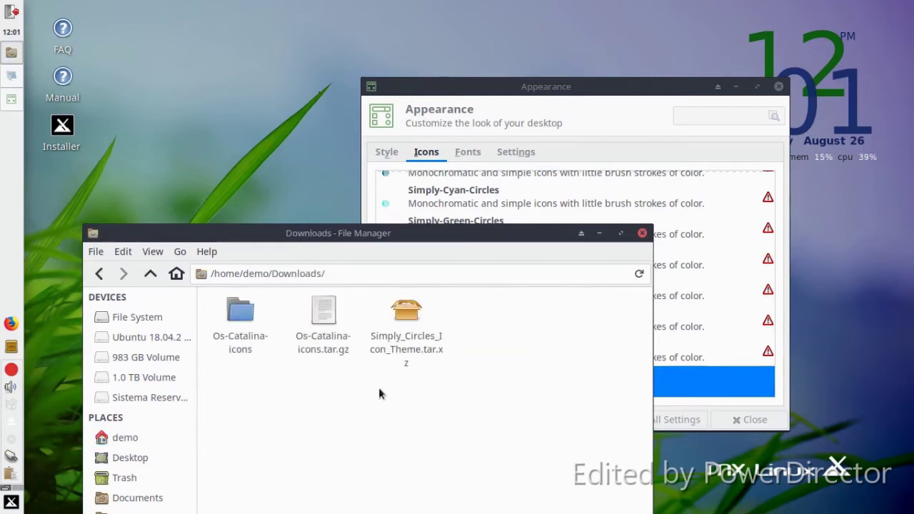
left_click_drag(406, 314, 723, 281)
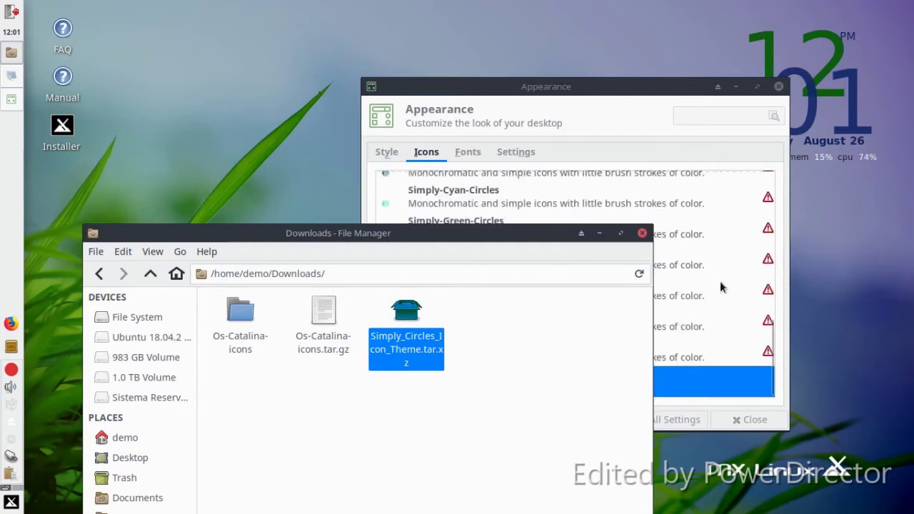
left_click(642, 235)
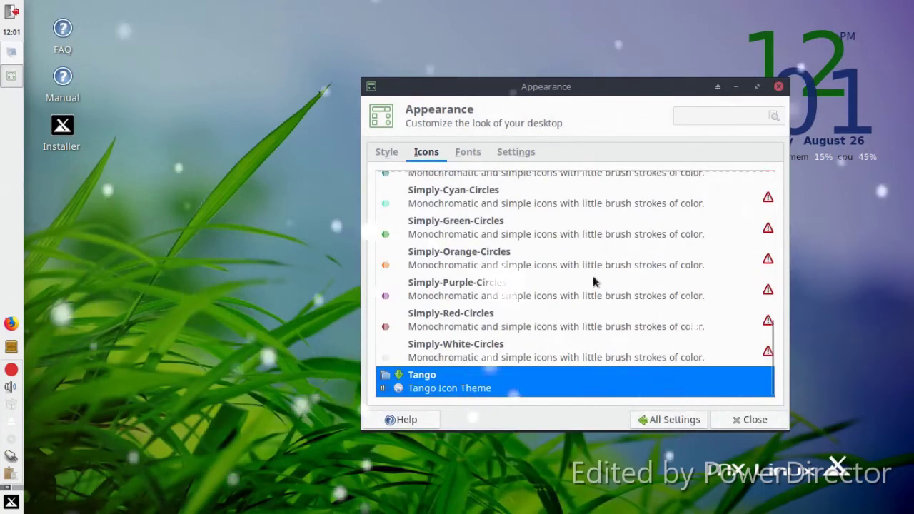
Step: Apply the Simply-Cyan-Circles icon theme and review it in the MX Tools category of the applications menu
scroll(526, 357, "up", 4)
left_click(450, 266)
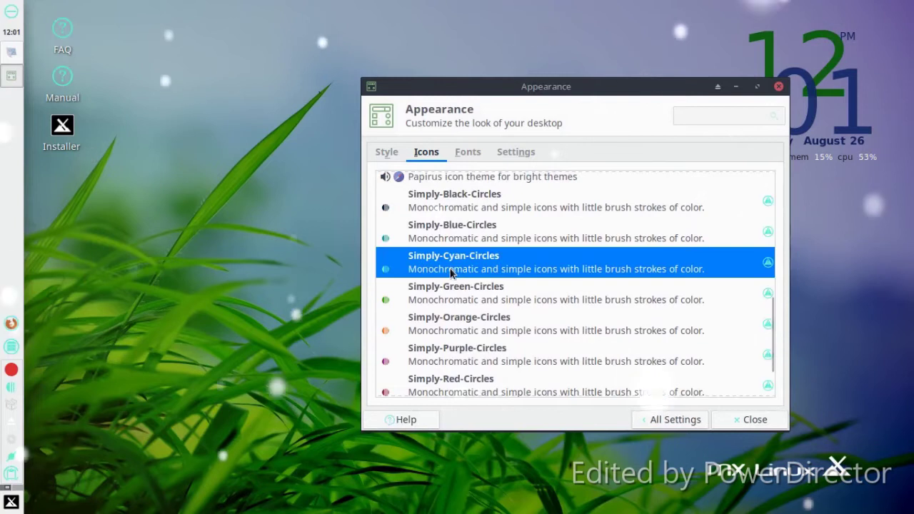
left_click(10, 501)
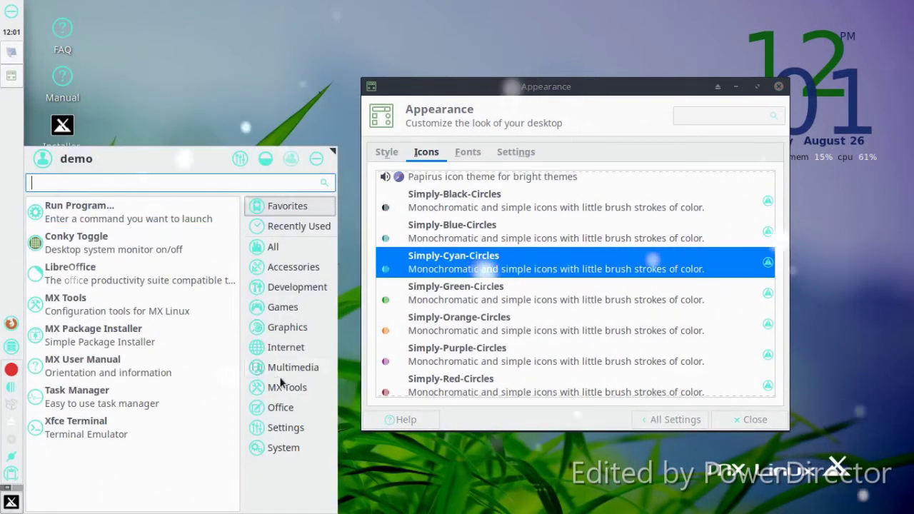
left_click(278, 387)
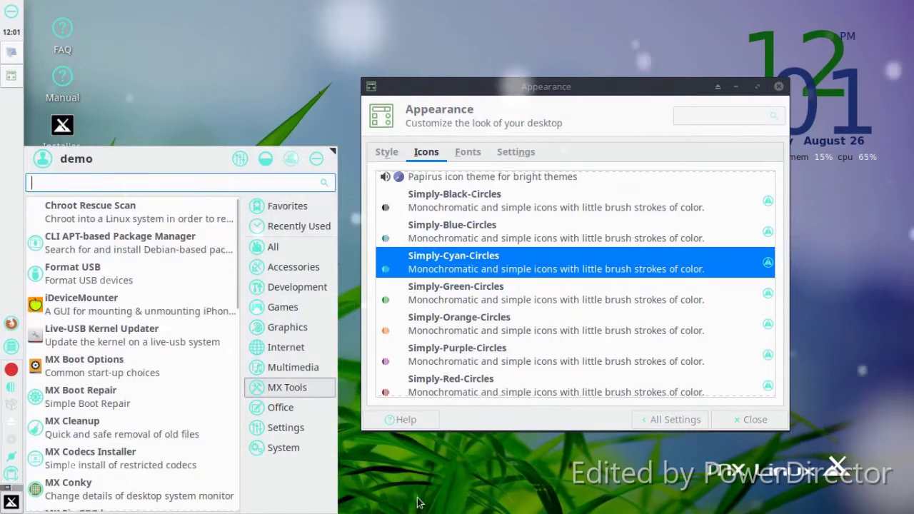
left_click(447, 470)
Step: Apply the Simply-Black-Circles icon theme and review its icons in the applications menu
scroll(508, 317, "up", 3)
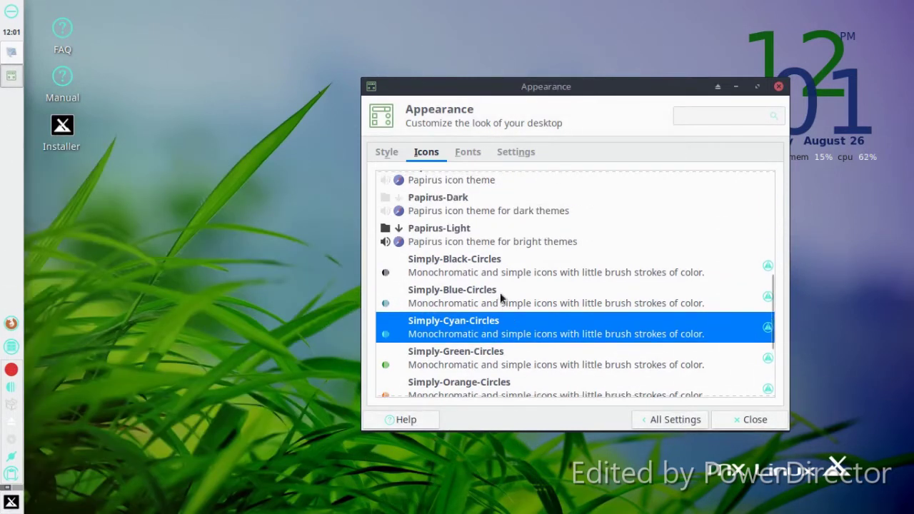
left_click(496, 261)
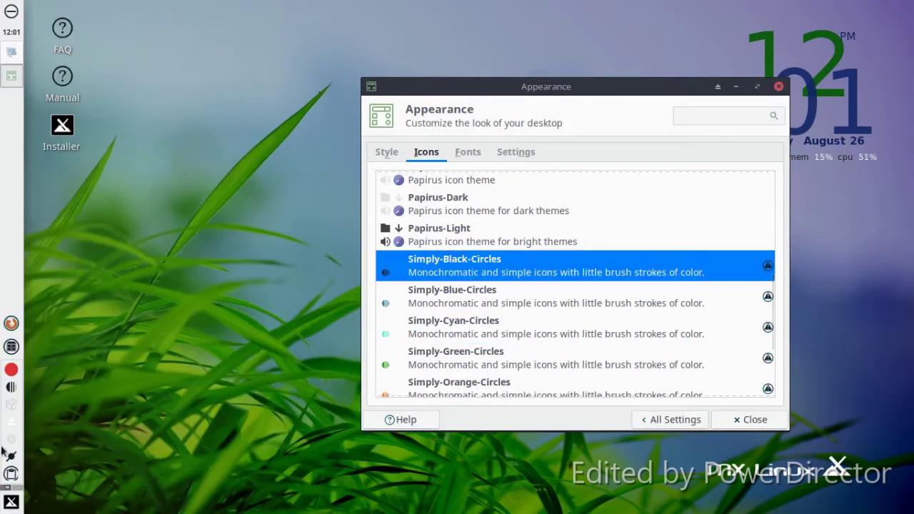
left_click(17, 504)
left_click(257, 348)
left_click(275, 74)
Step: Reopen Appearance from the settings overview, apply the Plane-dark style, and review it in the applications menu
left_click(389, 156)
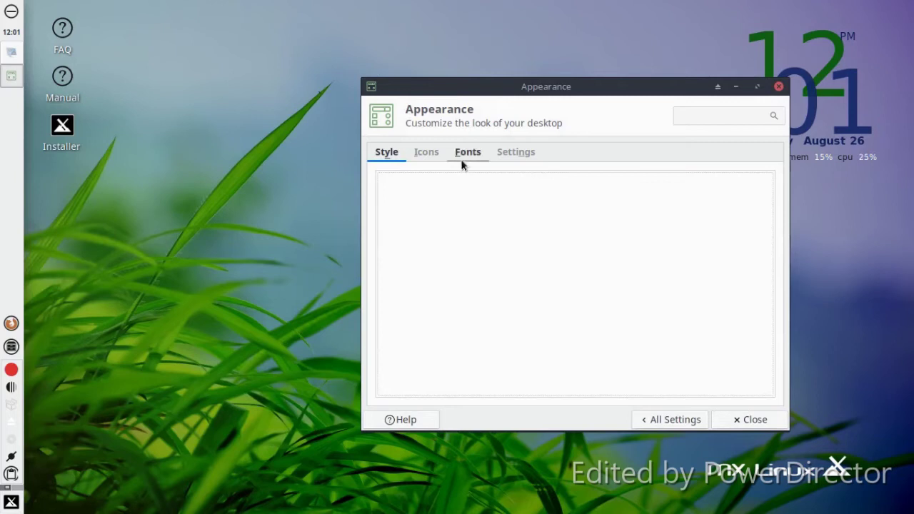
left_click(633, 423)
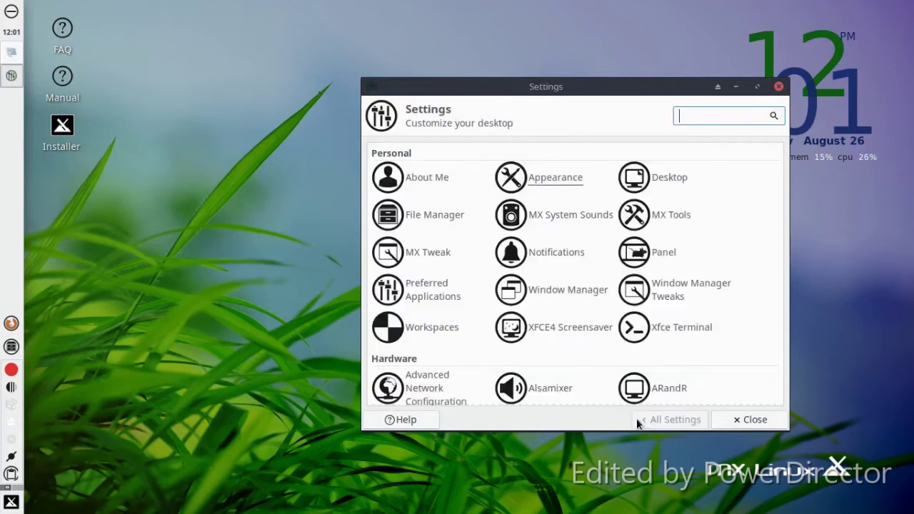
left_click(532, 182)
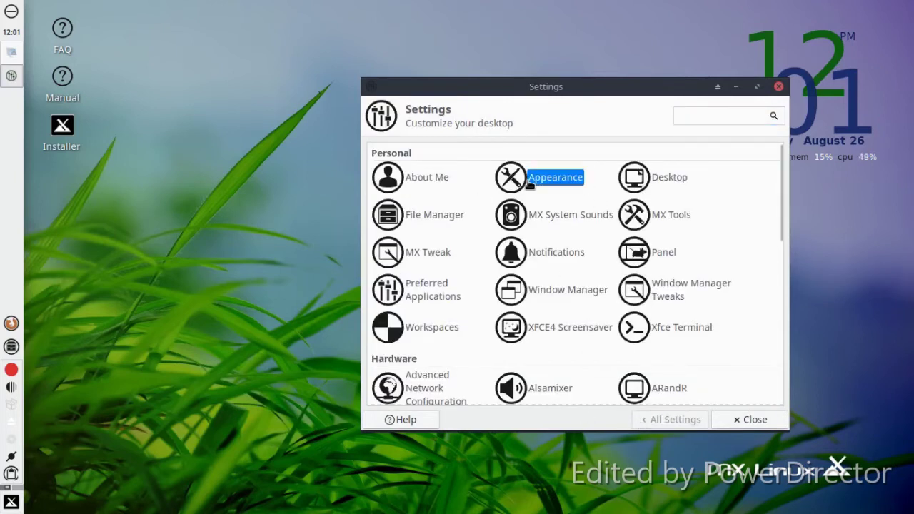
left_click(392, 355)
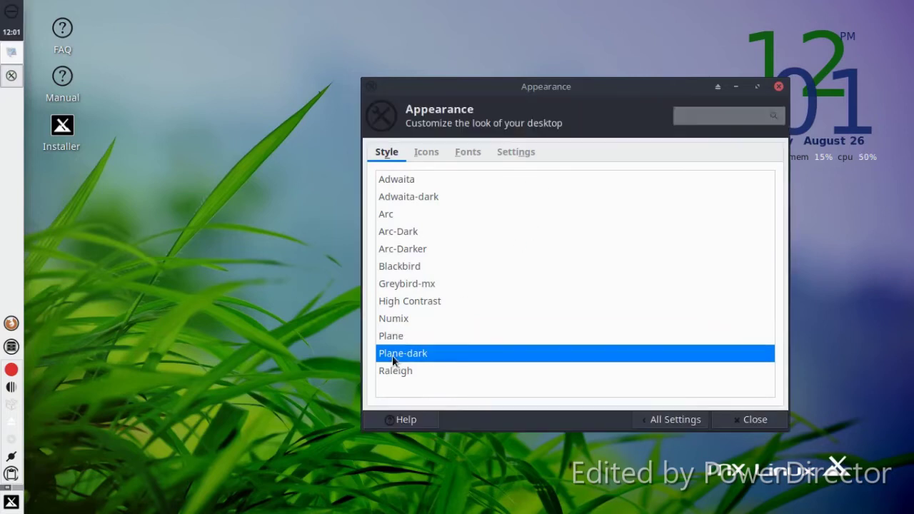
left_click(9, 503)
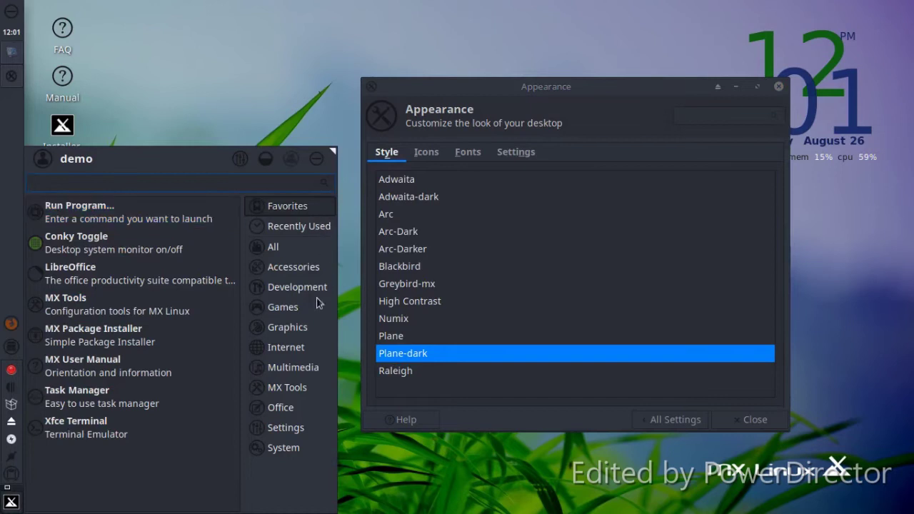
left_click(474, 468)
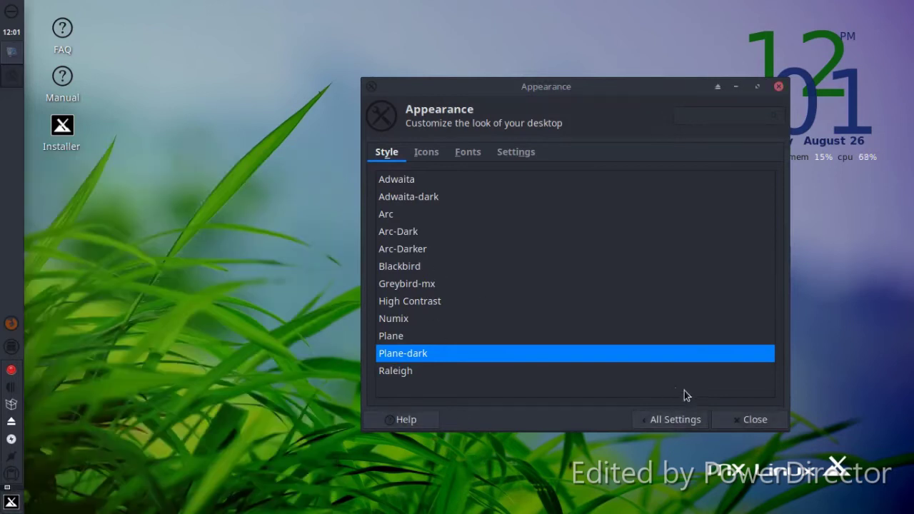
Step: Close the Appearance settings, launch VLC media player from the Multimedia applications, and shift its window away from the desktop's centre
left_click(722, 420)
left_click(11, 504)
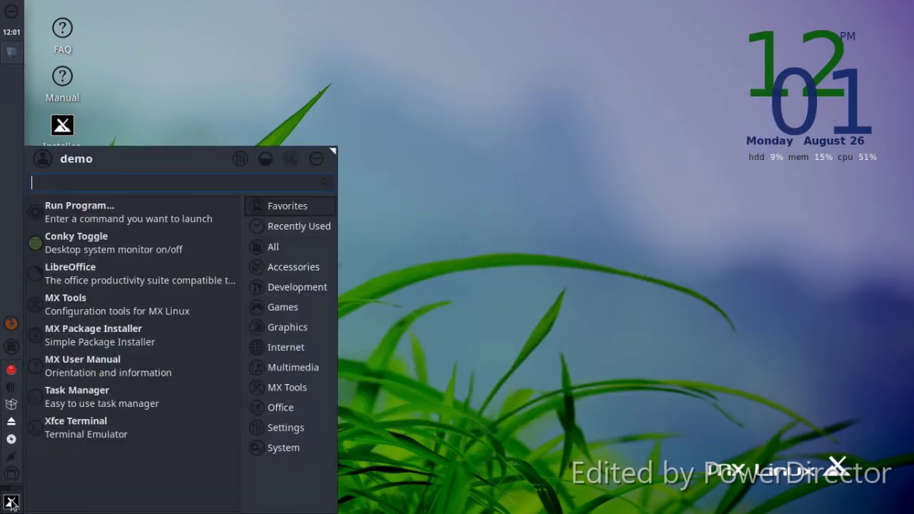
mouse_move(275, 368)
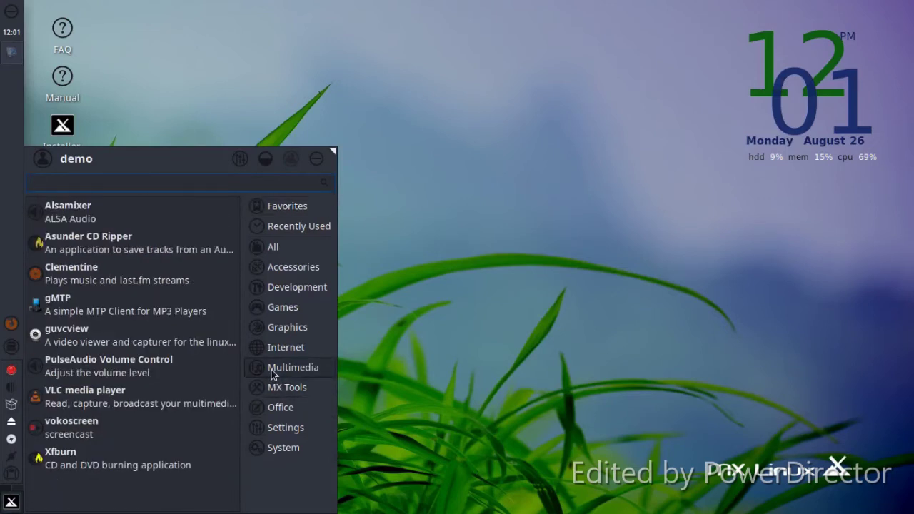
left_click(214, 395)
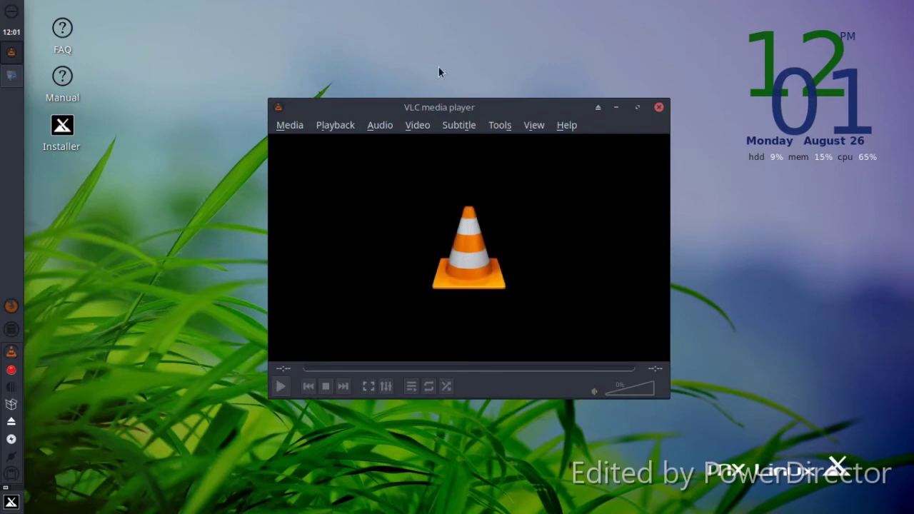
left_click_drag(368, 113, 488, 119)
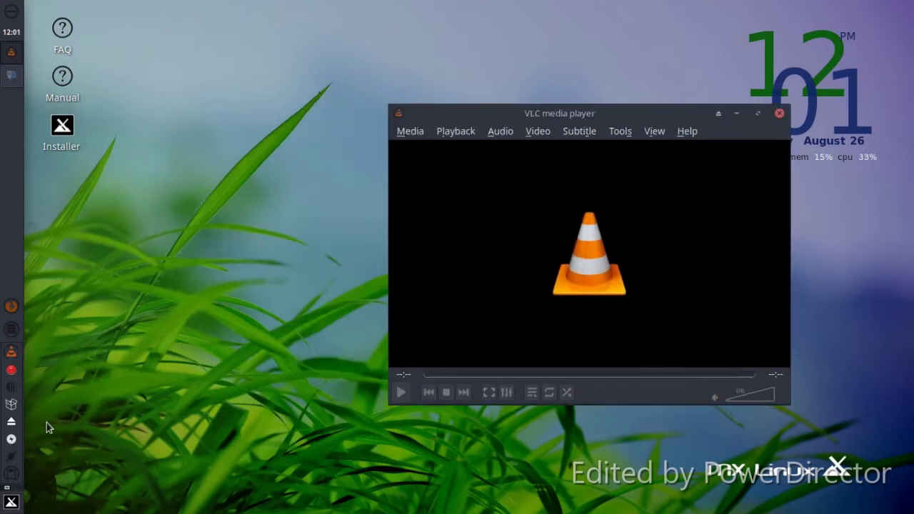
Step: Launch Firefox from the Internet applications and look through the posts on the MX Linux Blog start page
left_click(11, 502)
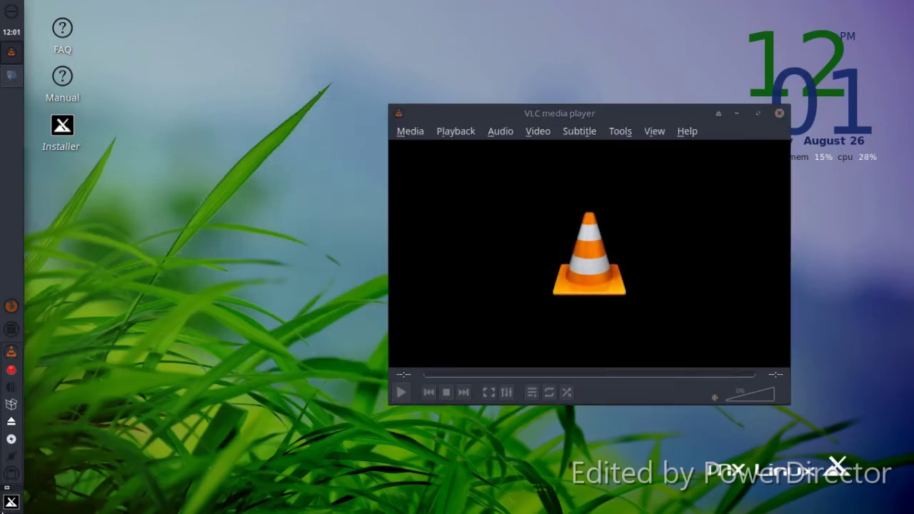
left_click(312, 354)
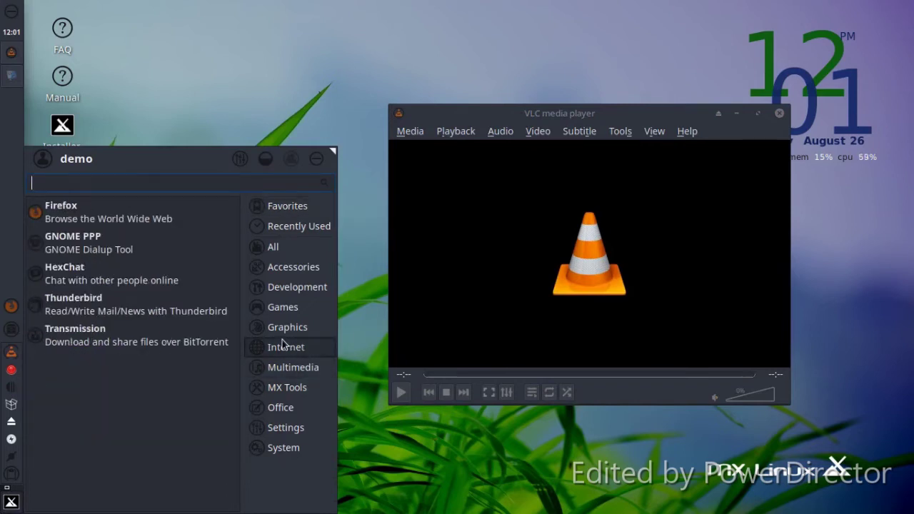
left_click(132, 228)
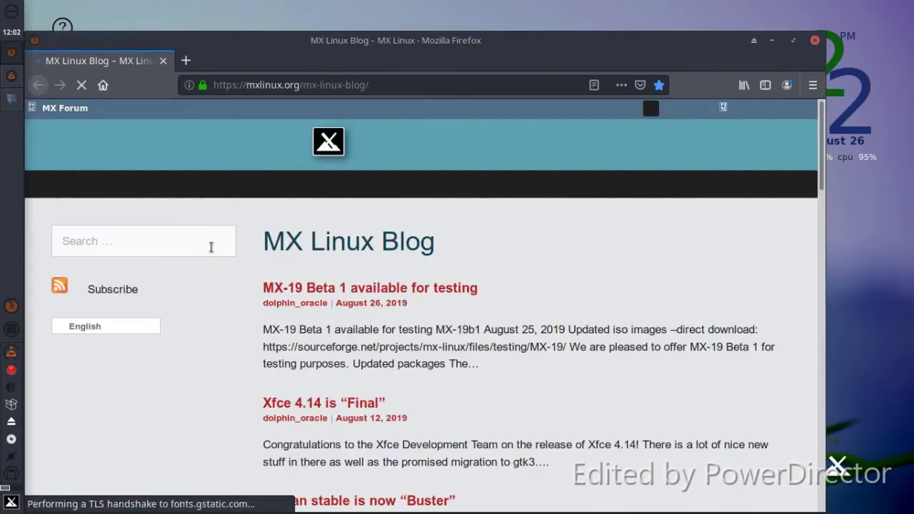
scroll(541, 316, "down", 1)
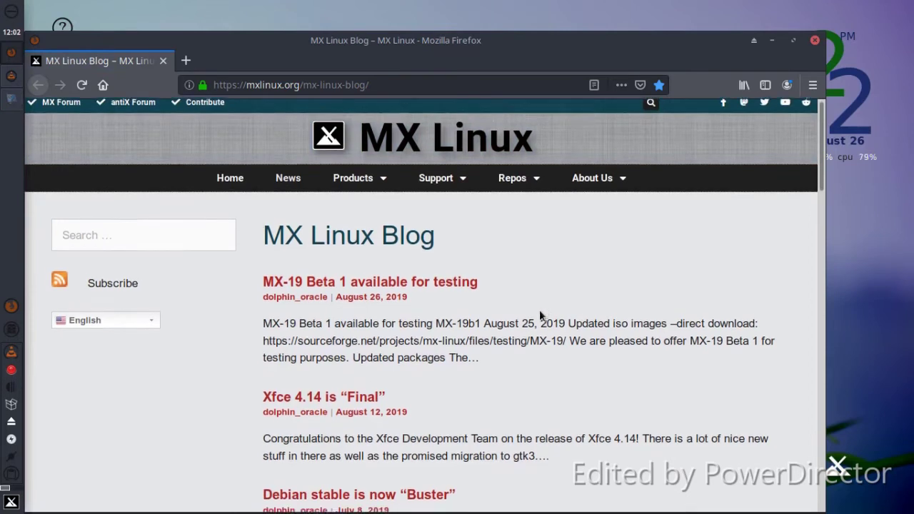
scroll(411, 329, "down", 3)
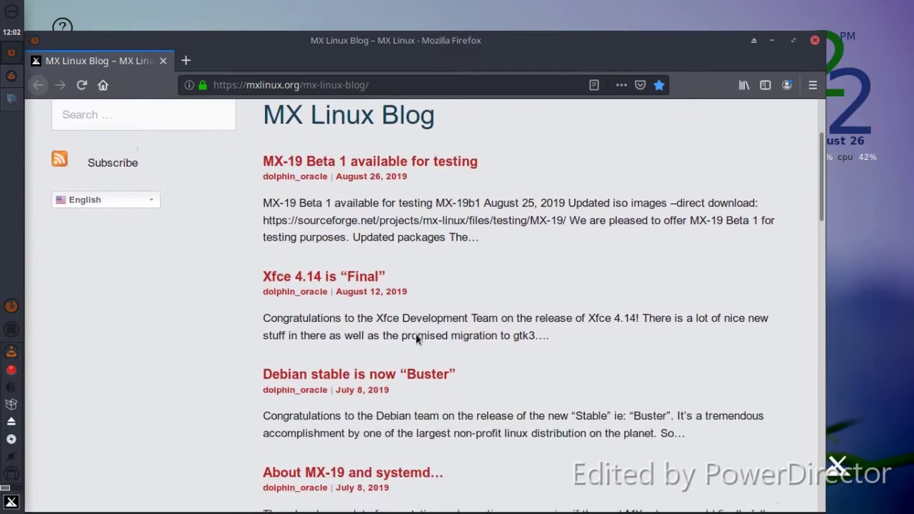
scroll(472, 325, "down", 3)
scroll(452, 312, "up", 1)
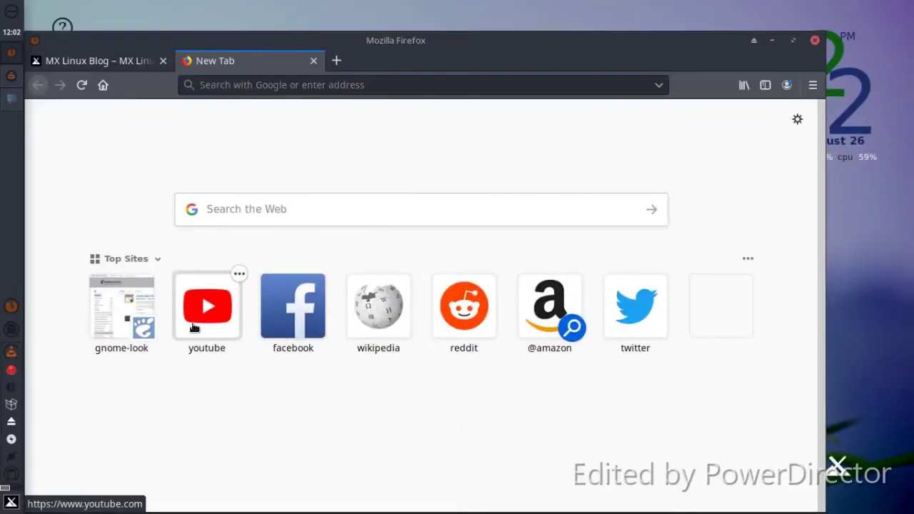
Step: Open YouTube from the top sites in a new tab and browse the videos on its home page
left_click(193, 327)
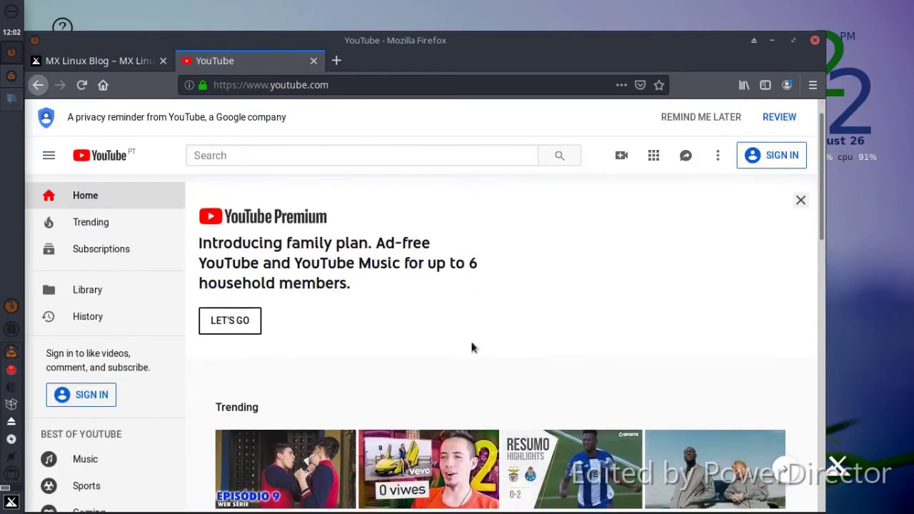
scroll(303, 367, "down", 2)
scroll(469, 328, "down", 5)
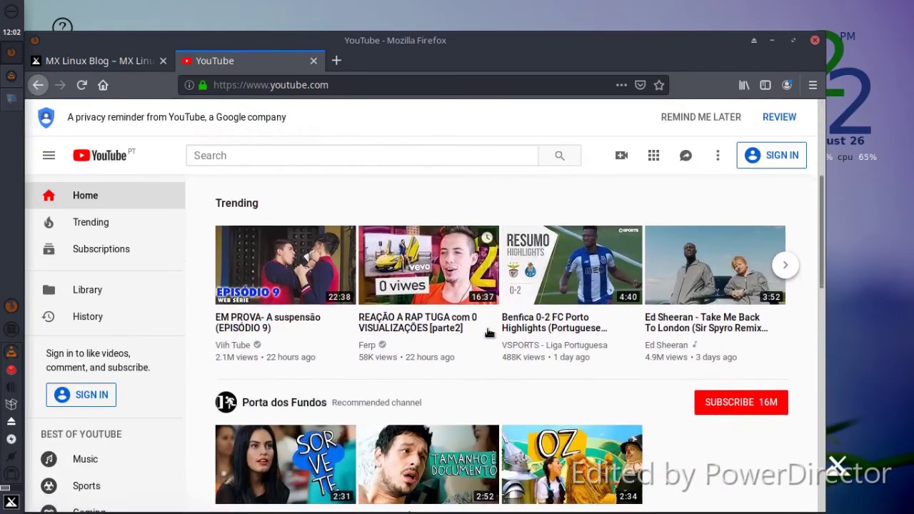
scroll(485, 335, "up", 1)
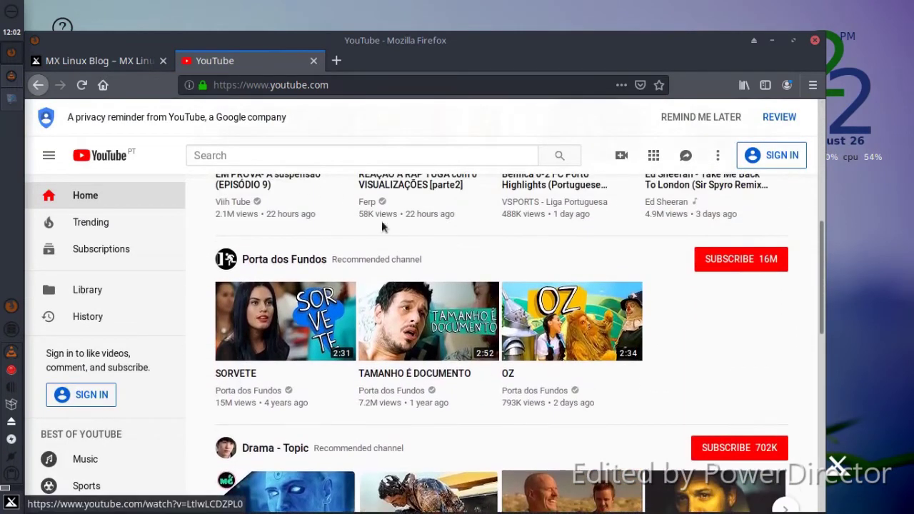
Step: Search YouTube for "games" and browse the results
left_click(354, 152)
type("games")
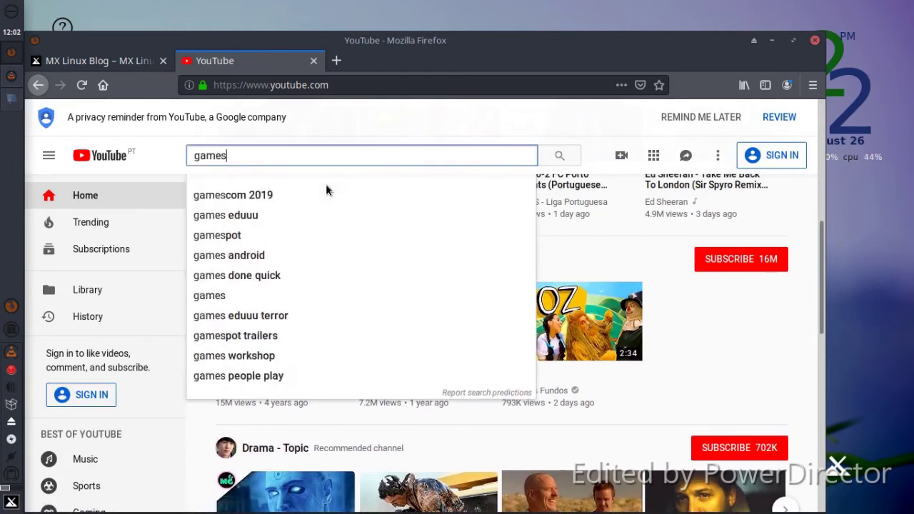
key("Return")
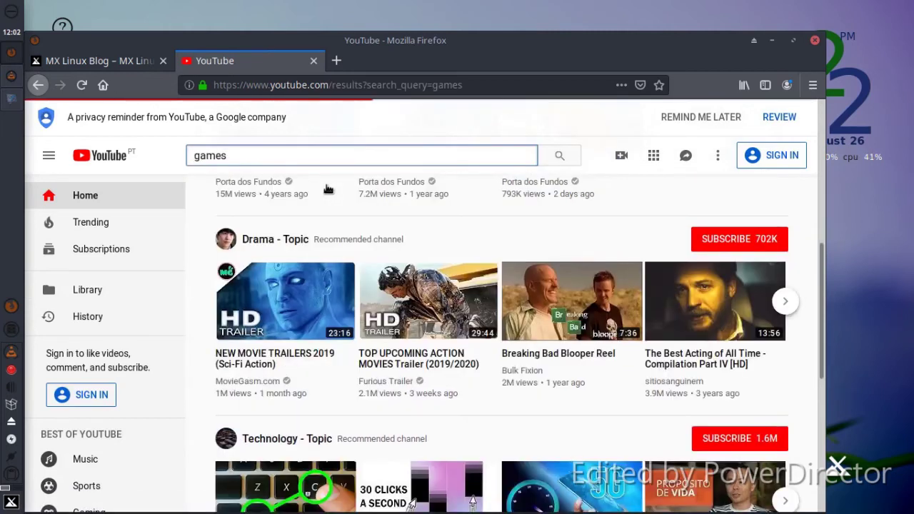
scroll(297, 397, "down", 8)
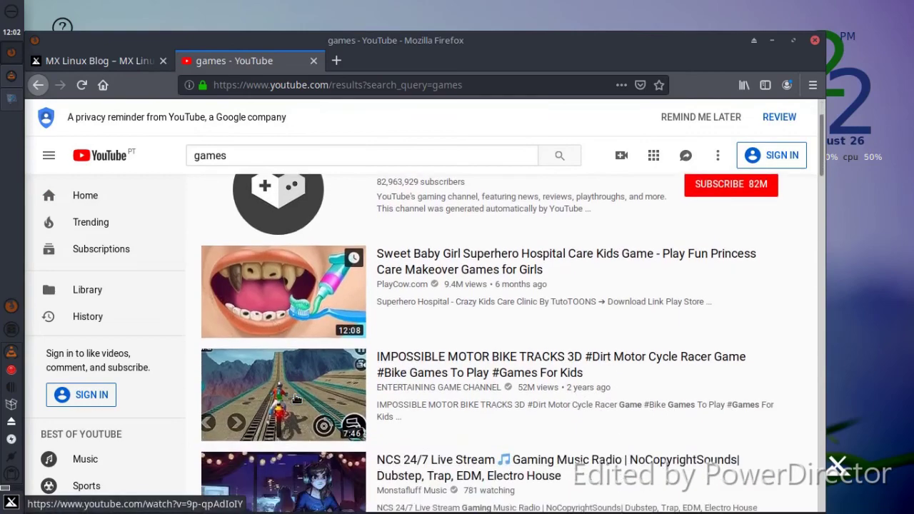
scroll(299, 406, "down", 9)
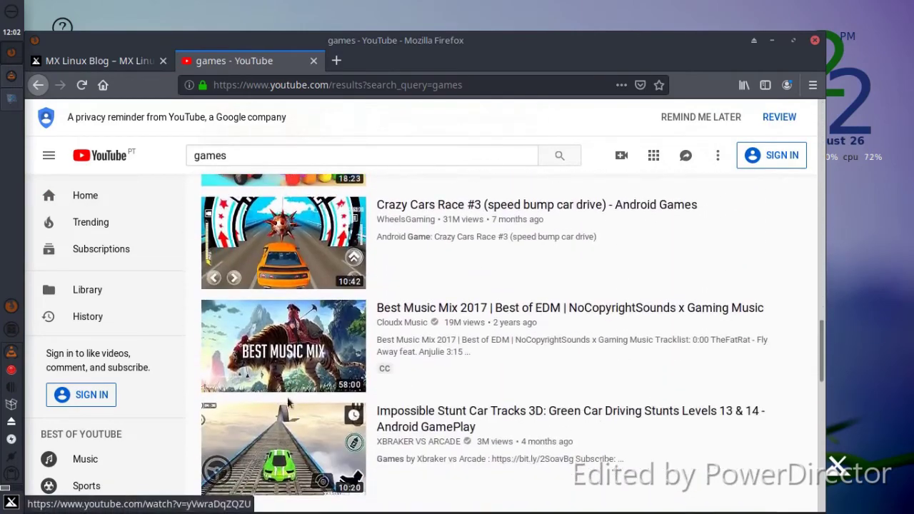
Step: Play the video "Crazy Cars Race #3 (speed bump car drive) - Android Games", dismissing the Terms of Service notice and skipping the ad
left_click(292, 227)
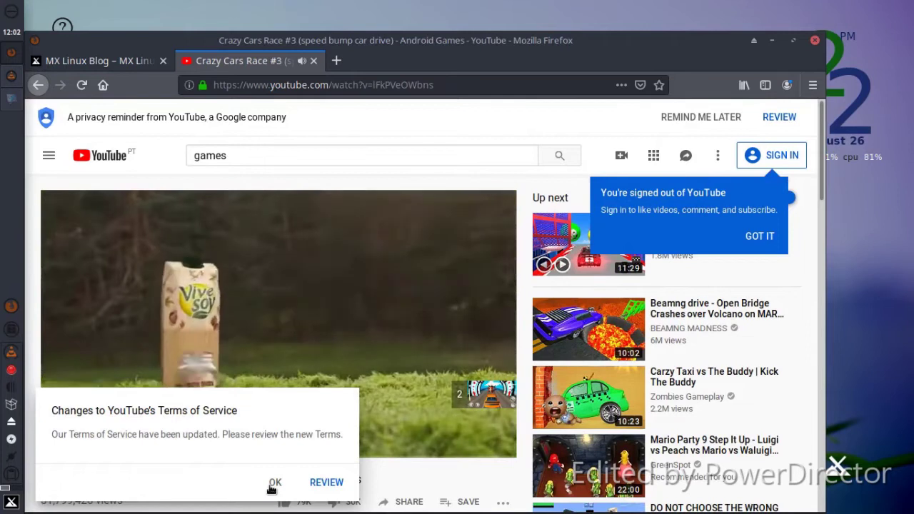
left_click(321, 292)
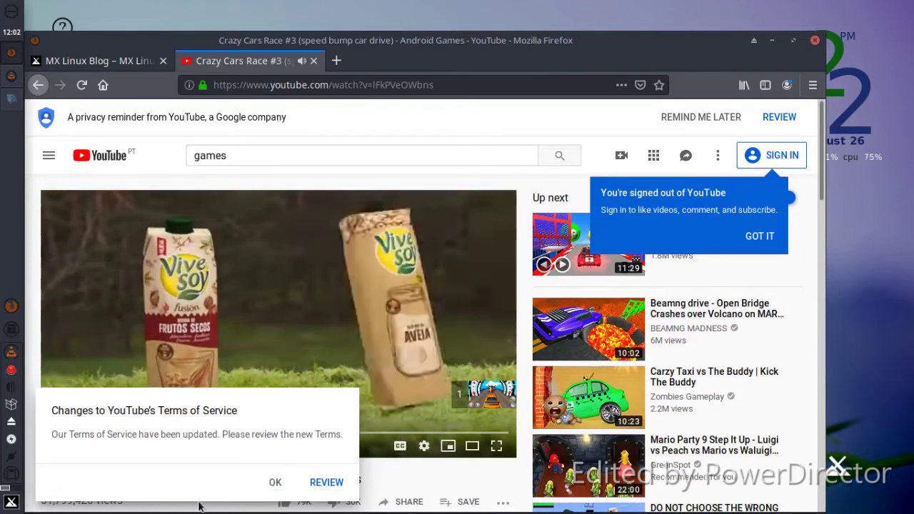
left_click(311, 483)
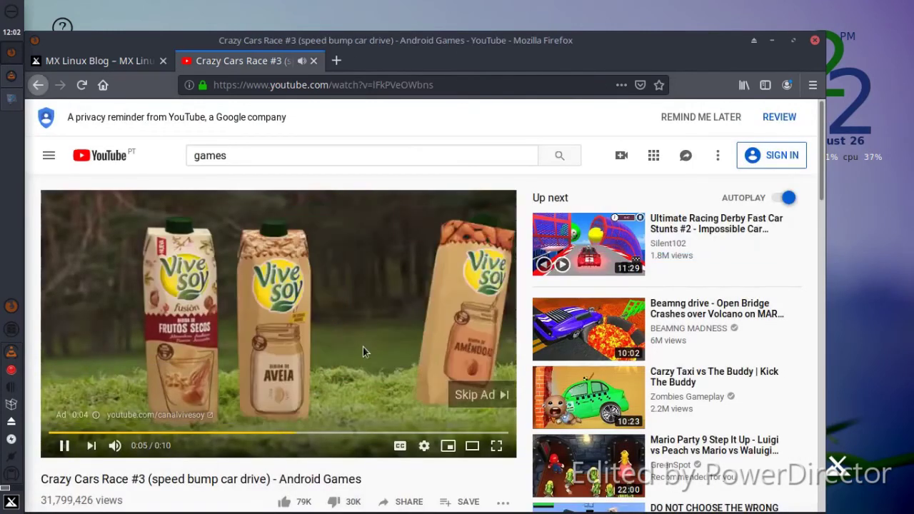
left_click(455, 392)
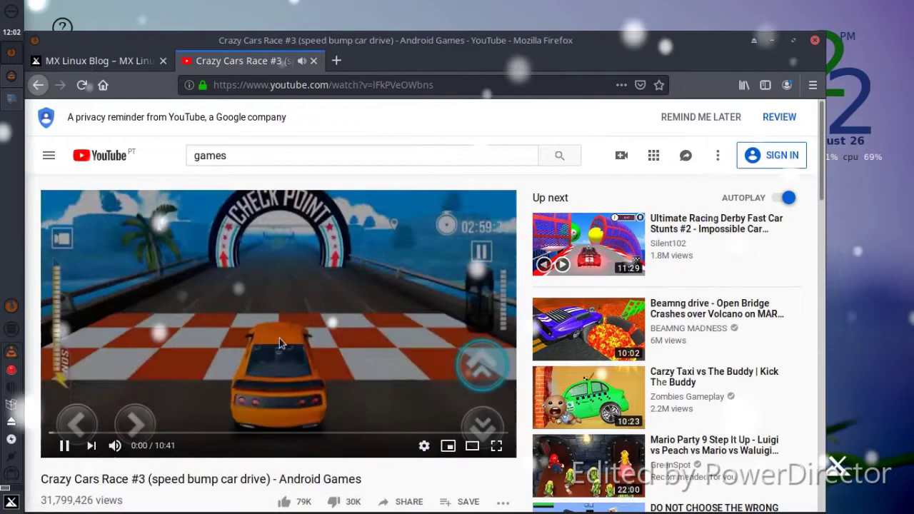
Step: Copy the playing video's URL and close Firefox with both of its tabs
right_click(257, 289)
left_click(274, 301)
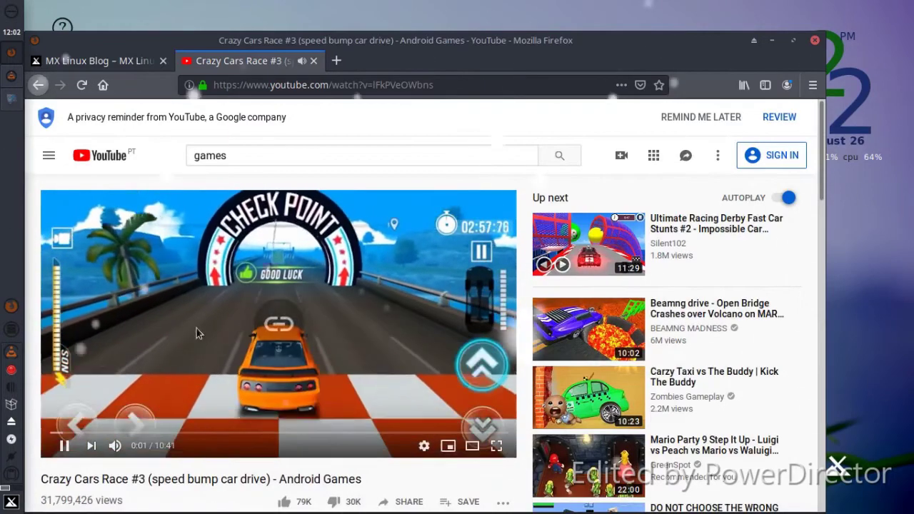
left_click(815, 41)
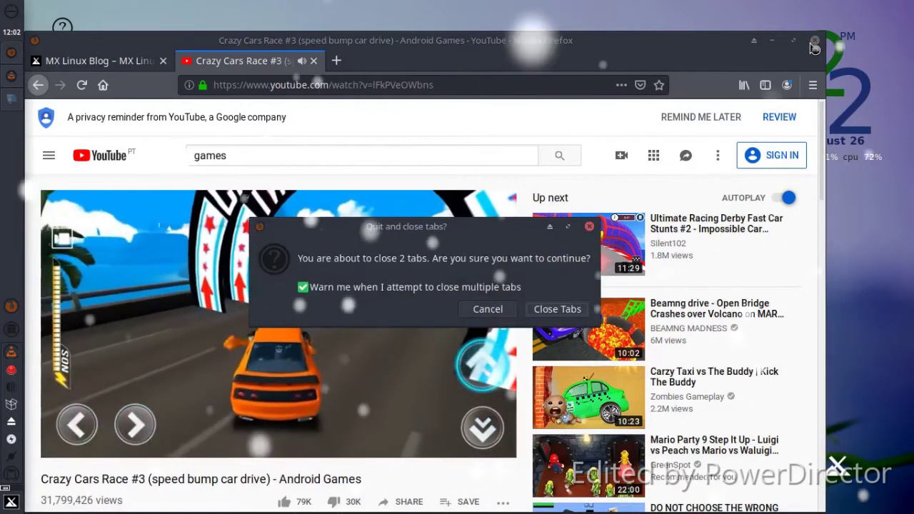
key("Escape")
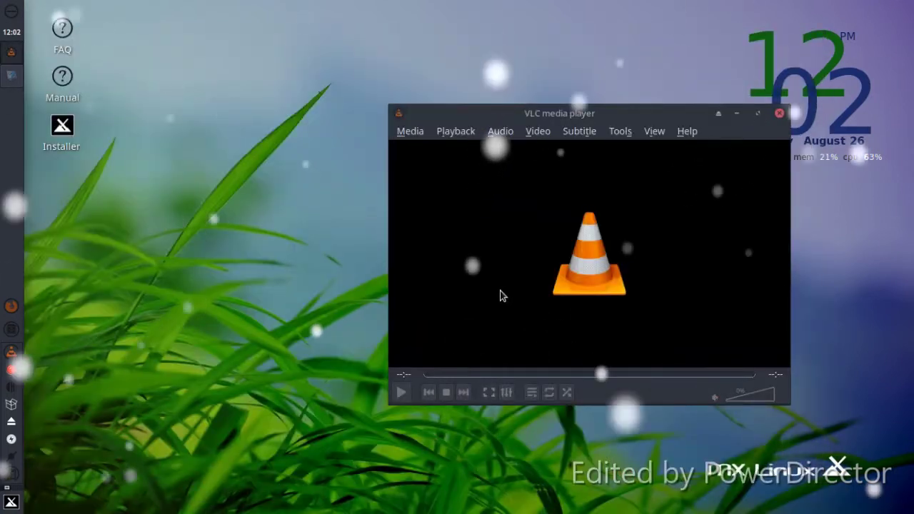
Step: View VLC's Open Capture Device and Open Directory dialogs, dismissing each without opening any media
left_click(410, 131)
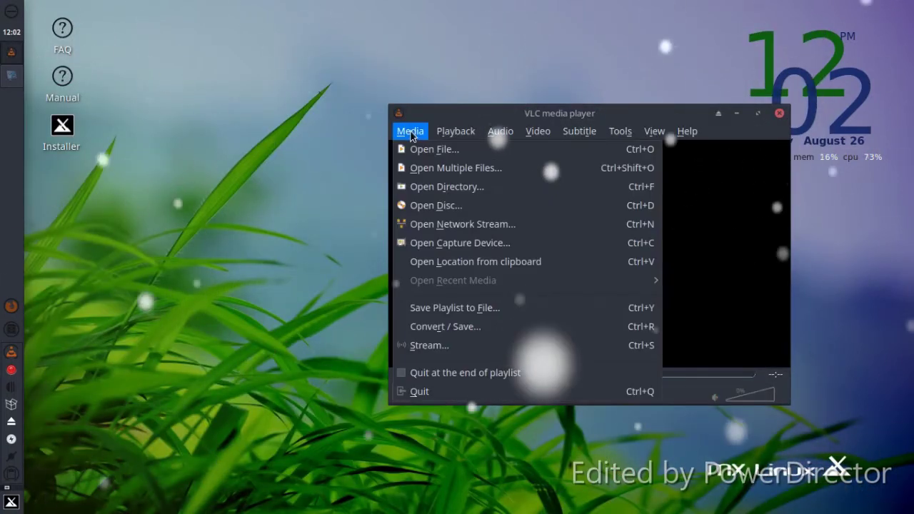
left_click(434, 241)
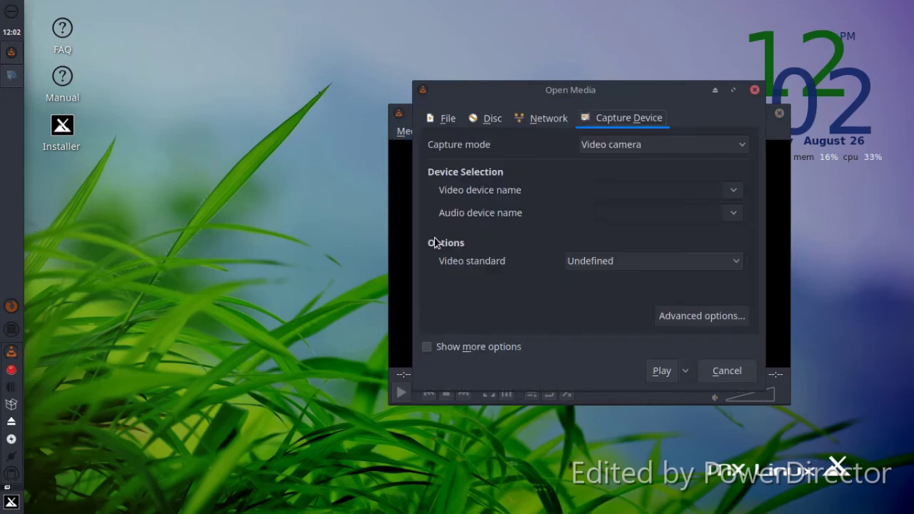
left_click(754, 90)
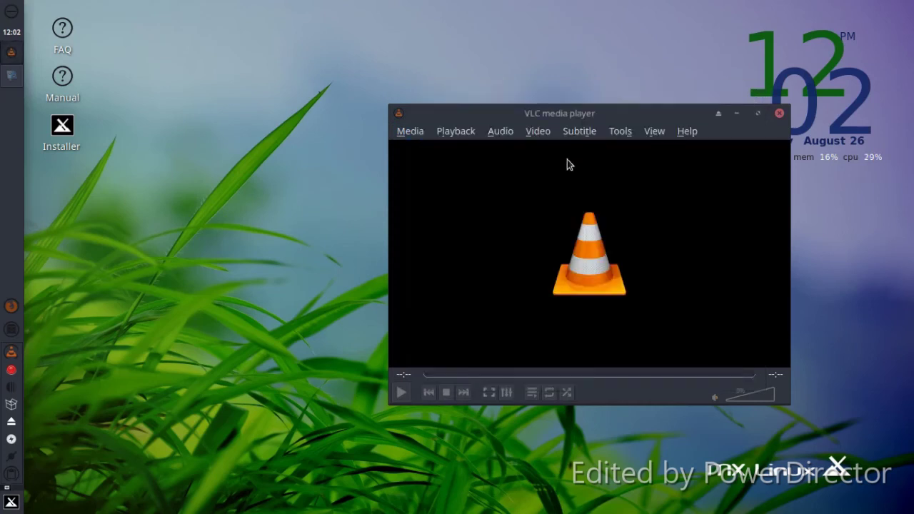
left_click(408, 134)
left_click(432, 188)
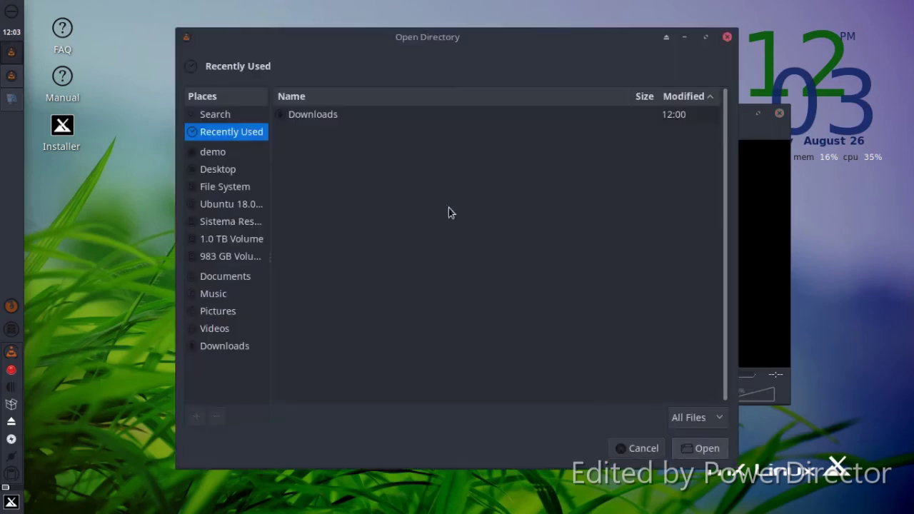
left_click(642, 449)
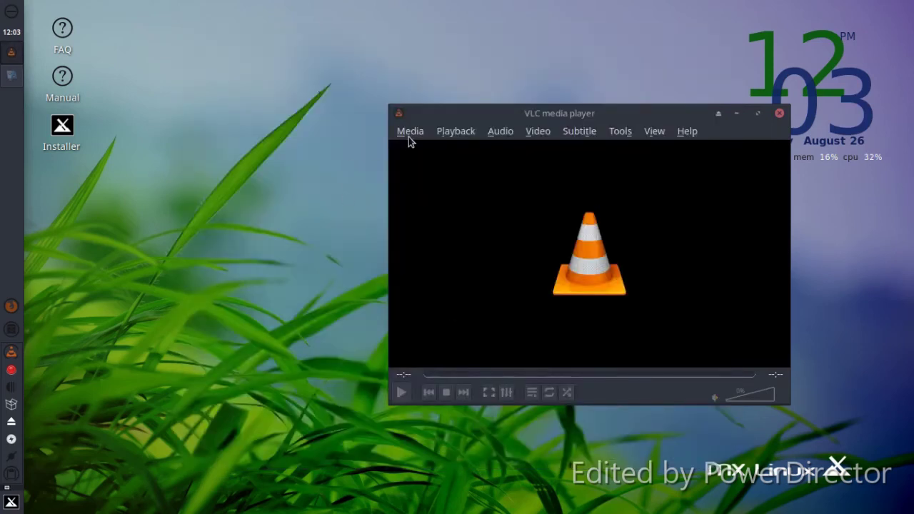